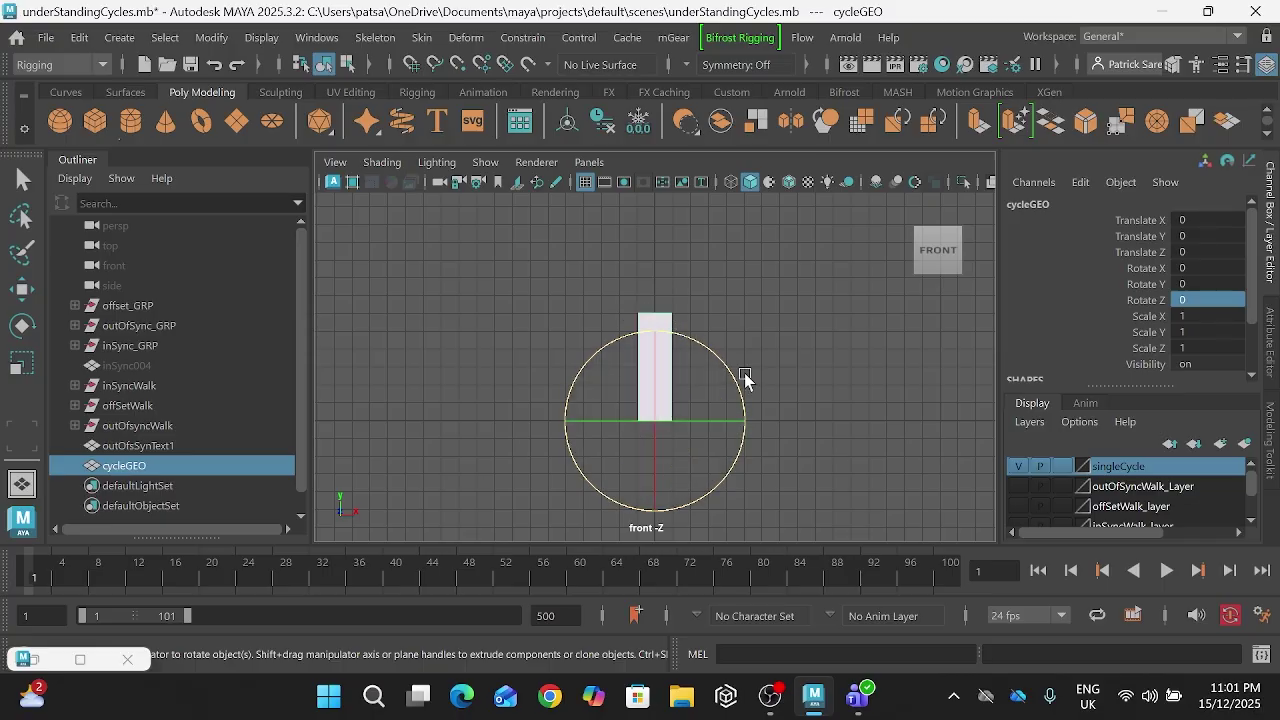
Step: Key cycleGEO's Rotate Z at frame 1 with a value of 40
key(w)
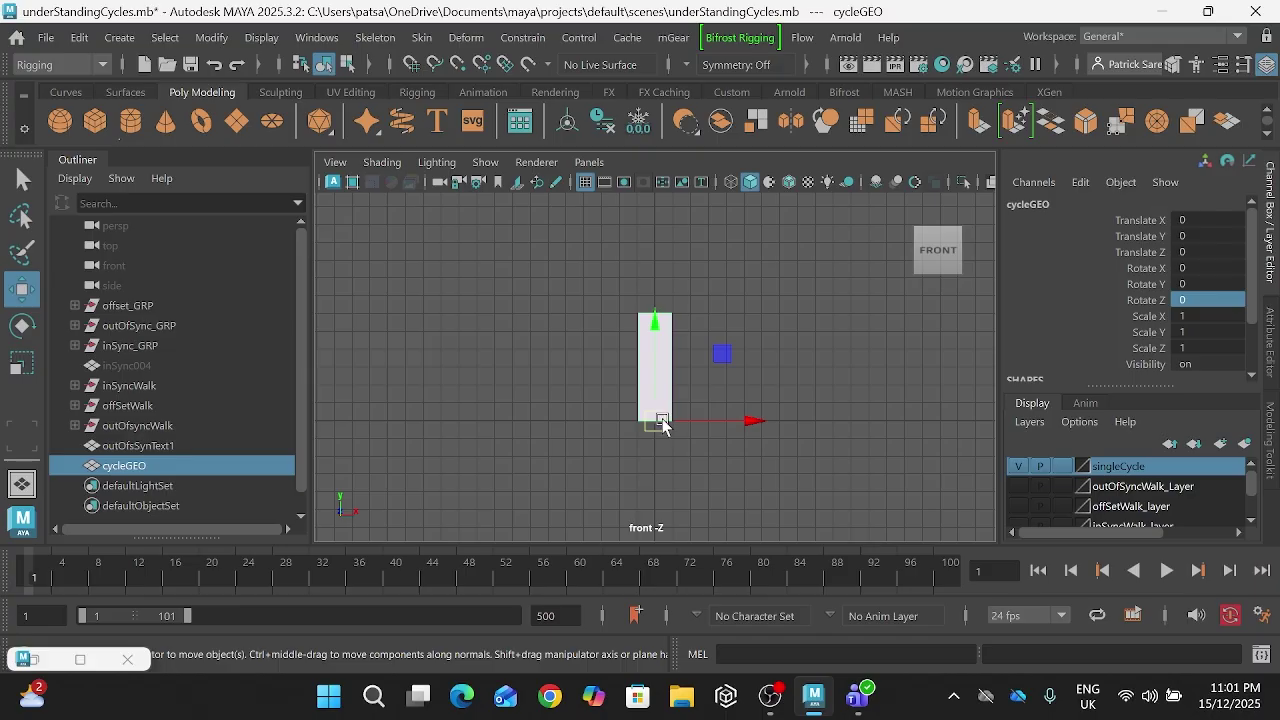
key(e)
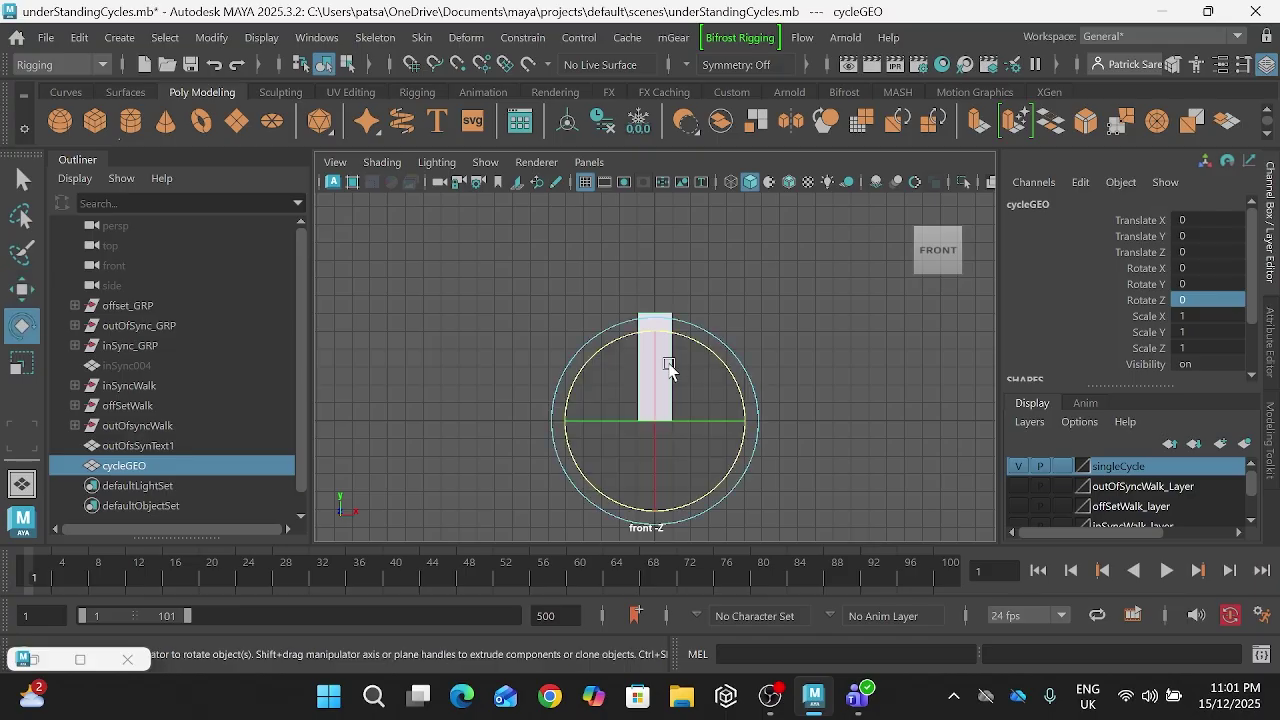
click(1140, 301)
right_click(1138, 306)
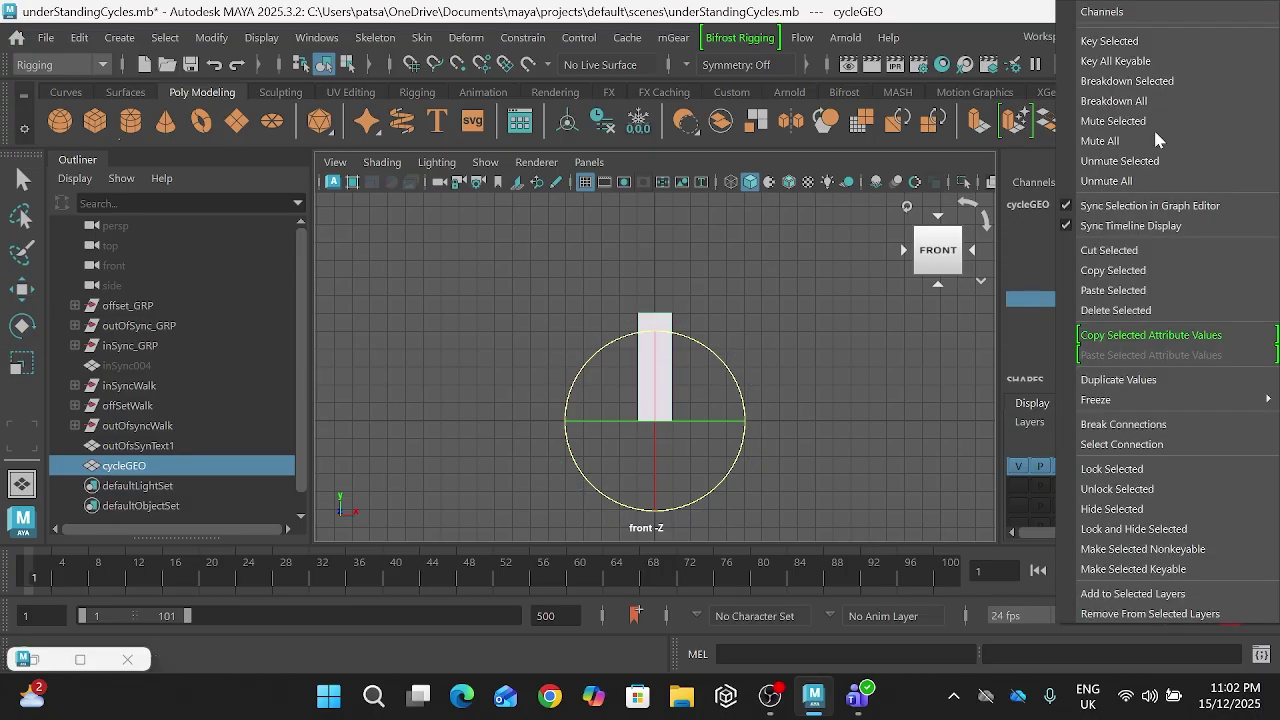
click(1132, 41)
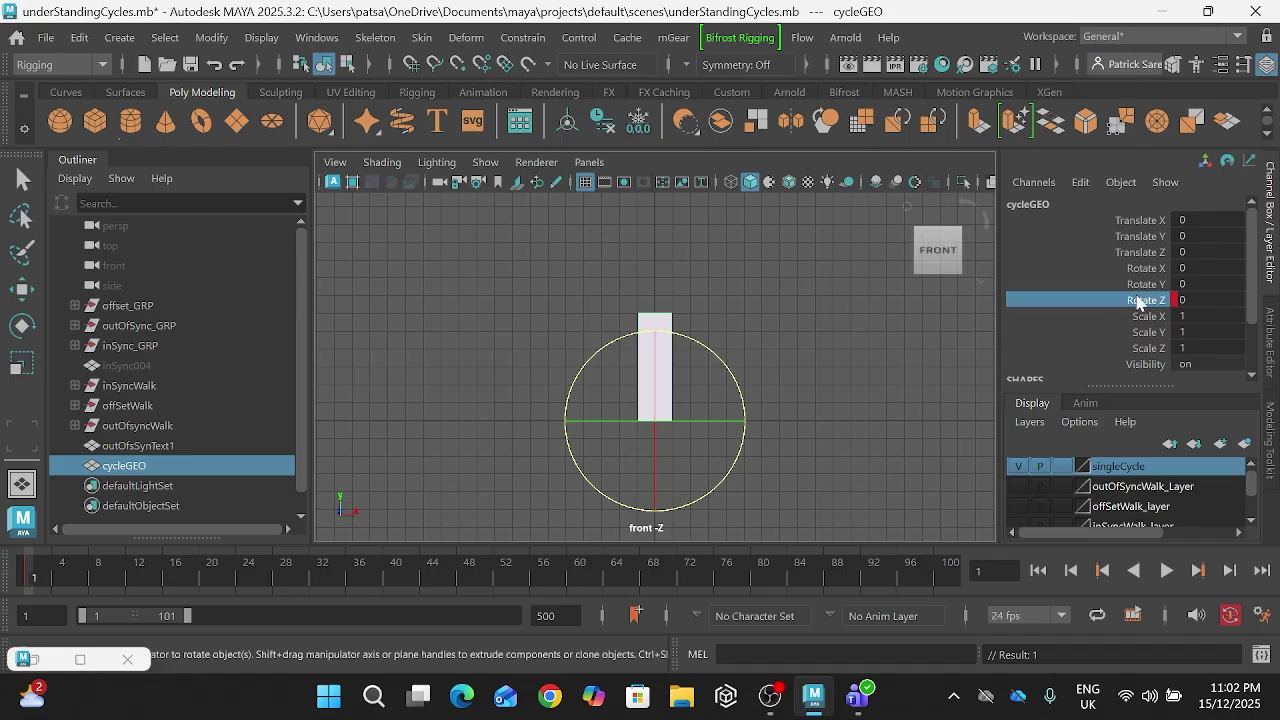
double_click(1205, 300)
text(040)
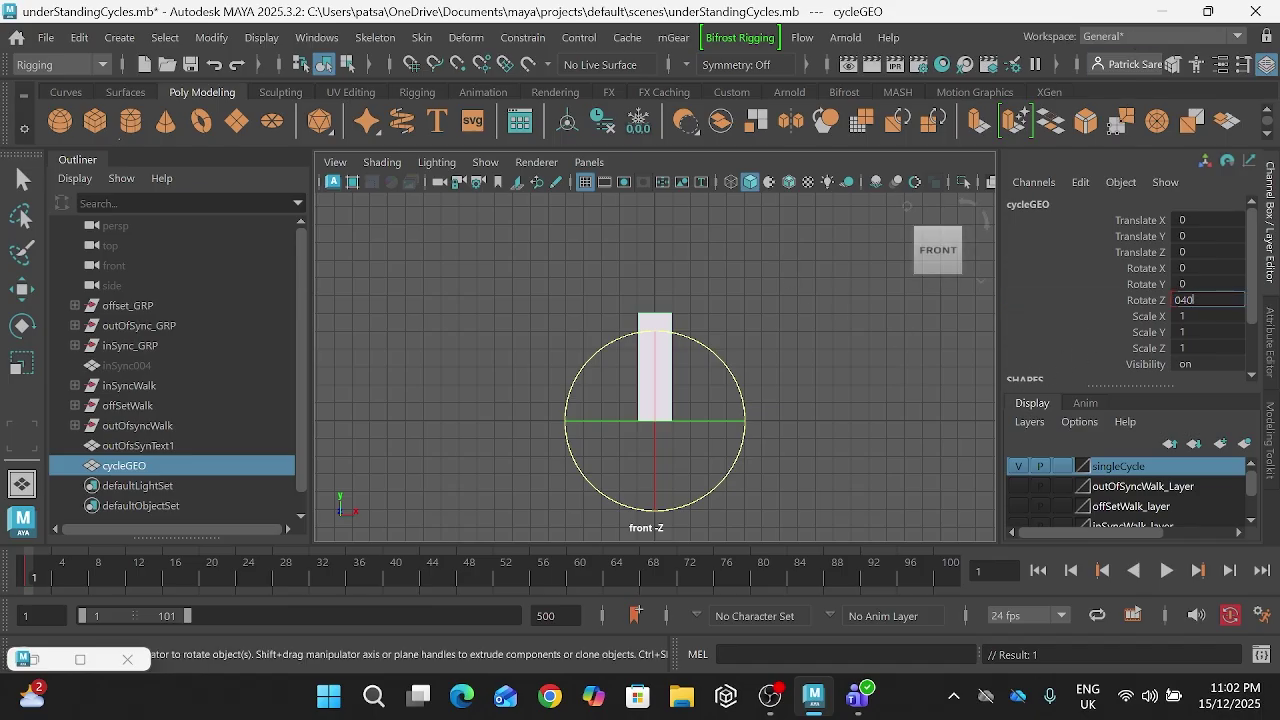
key(Return)
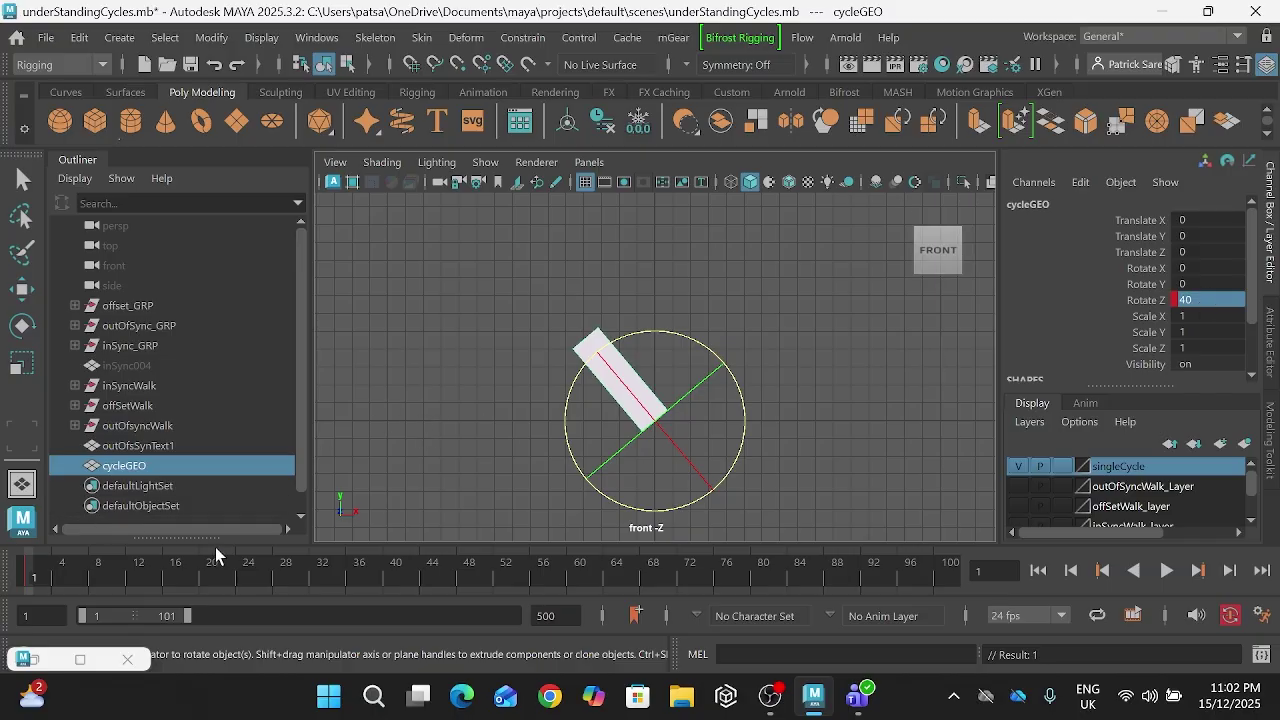
Step: Key cycleGEO's Rotate Z at frame 20, keeping the same rotation as at frame 1
click(203, 573)
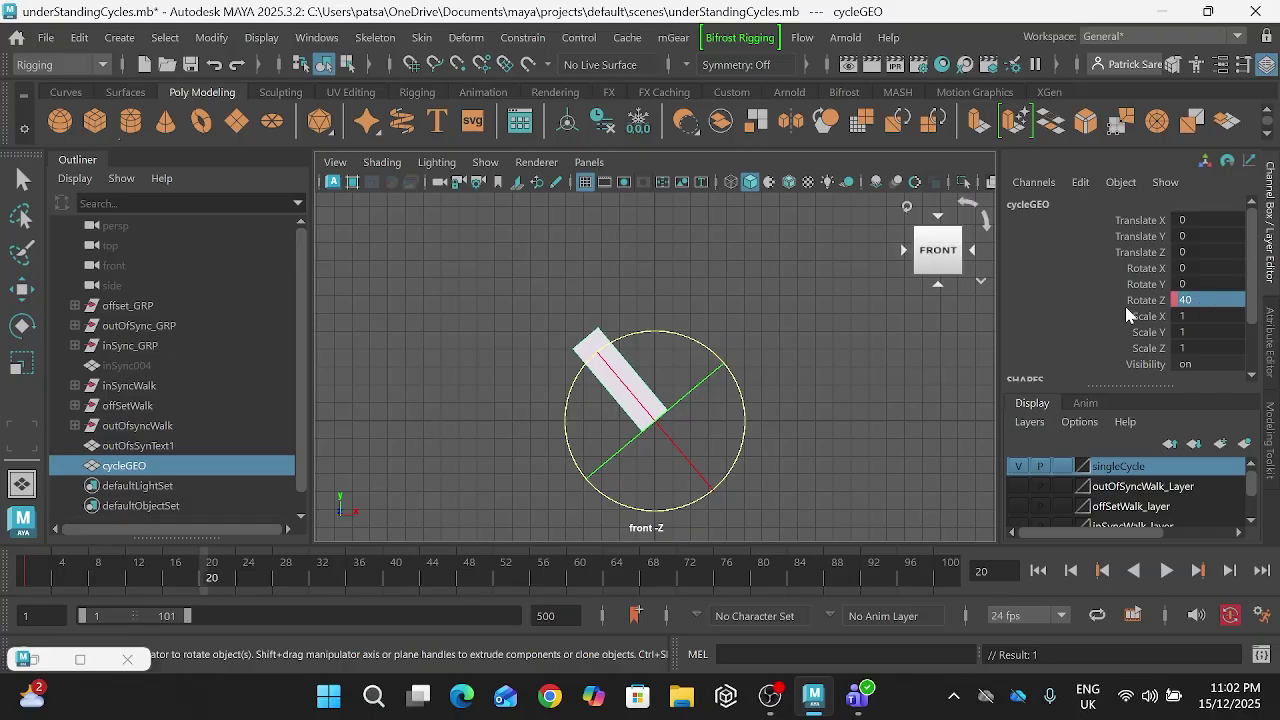
click(1139, 302)
right_click(1139, 302)
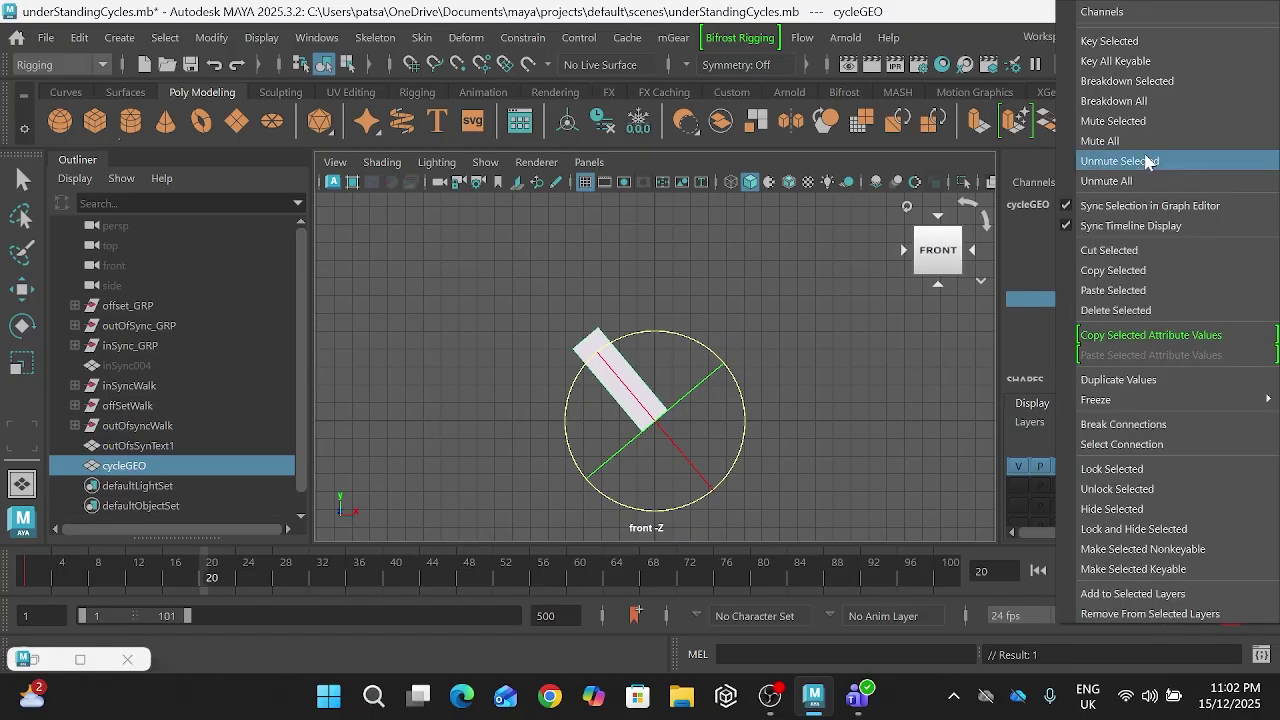
click(1110, 41)
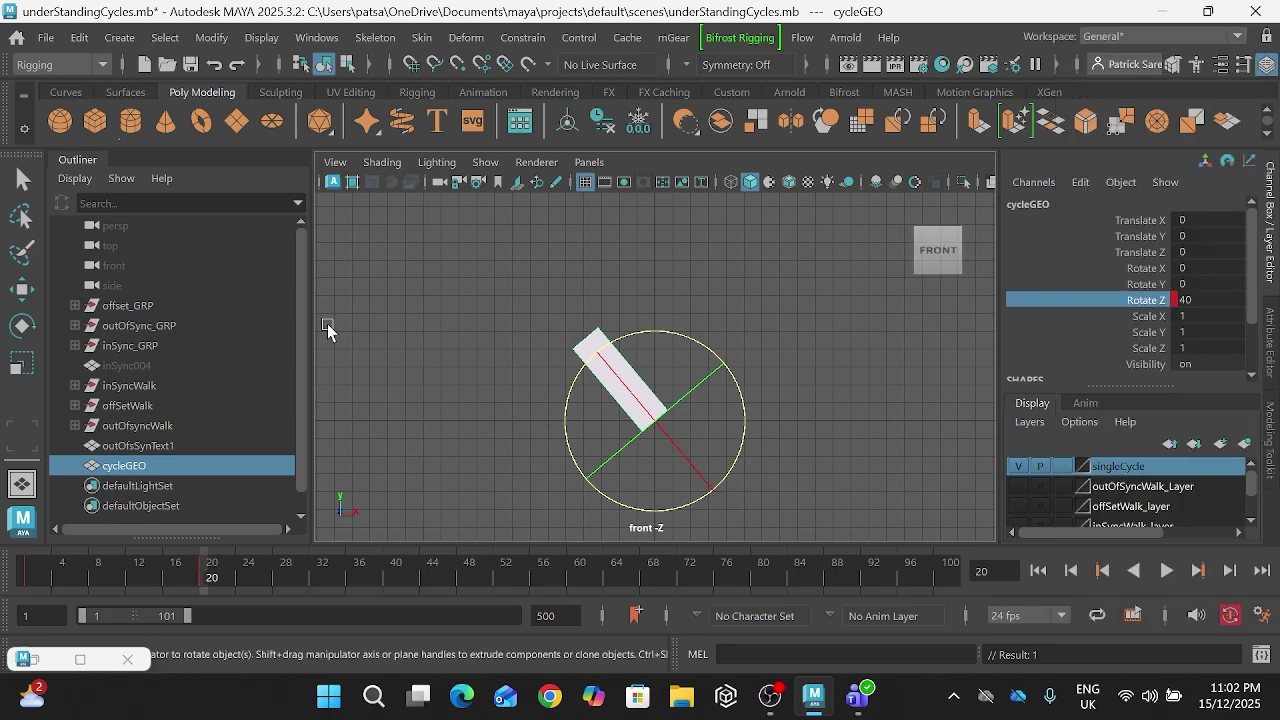
Step: Set Rotate Z to -40 at frame 10 to key the opposite swing between the two existing keys
click(117, 573)
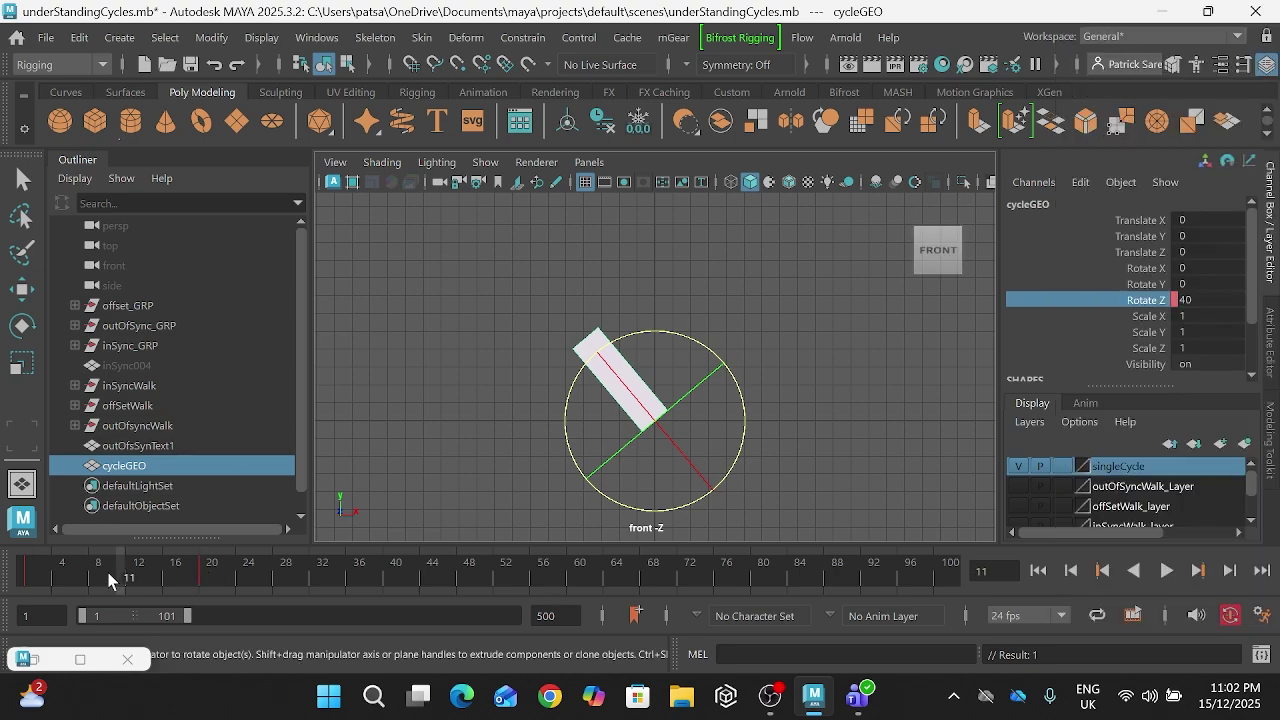
double_click(1198, 299)
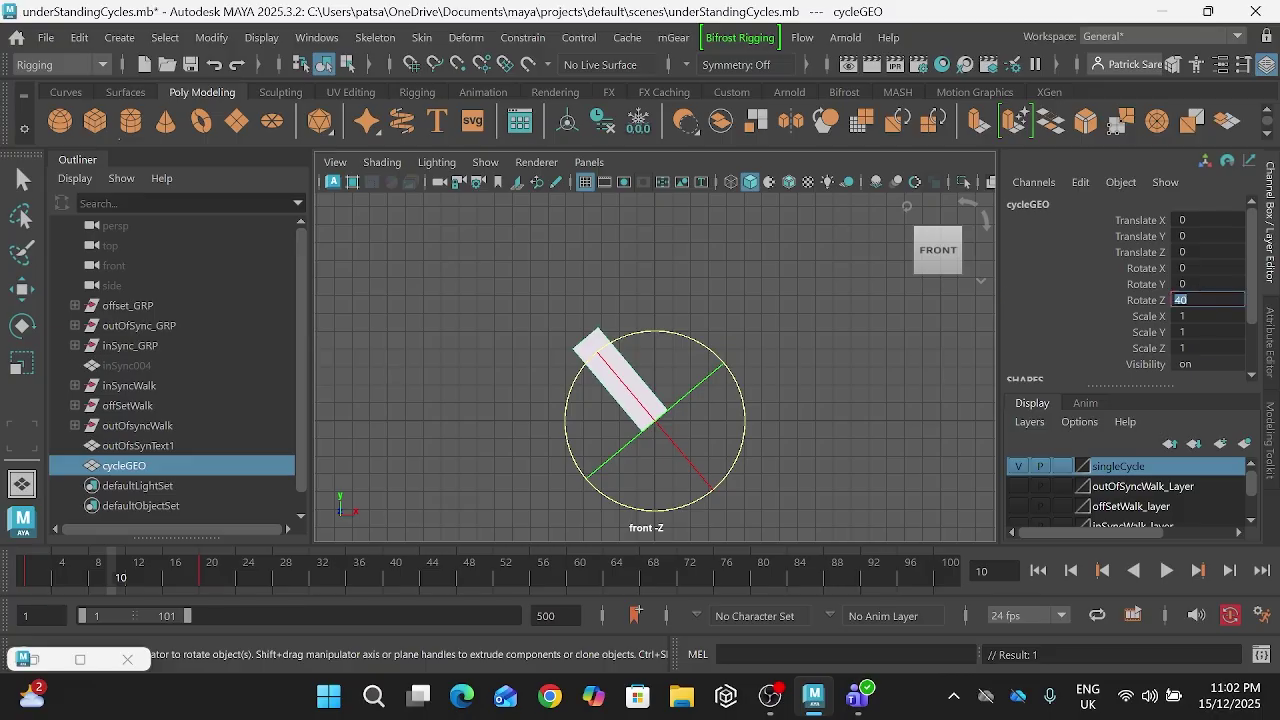
text(-40)
key(Return)
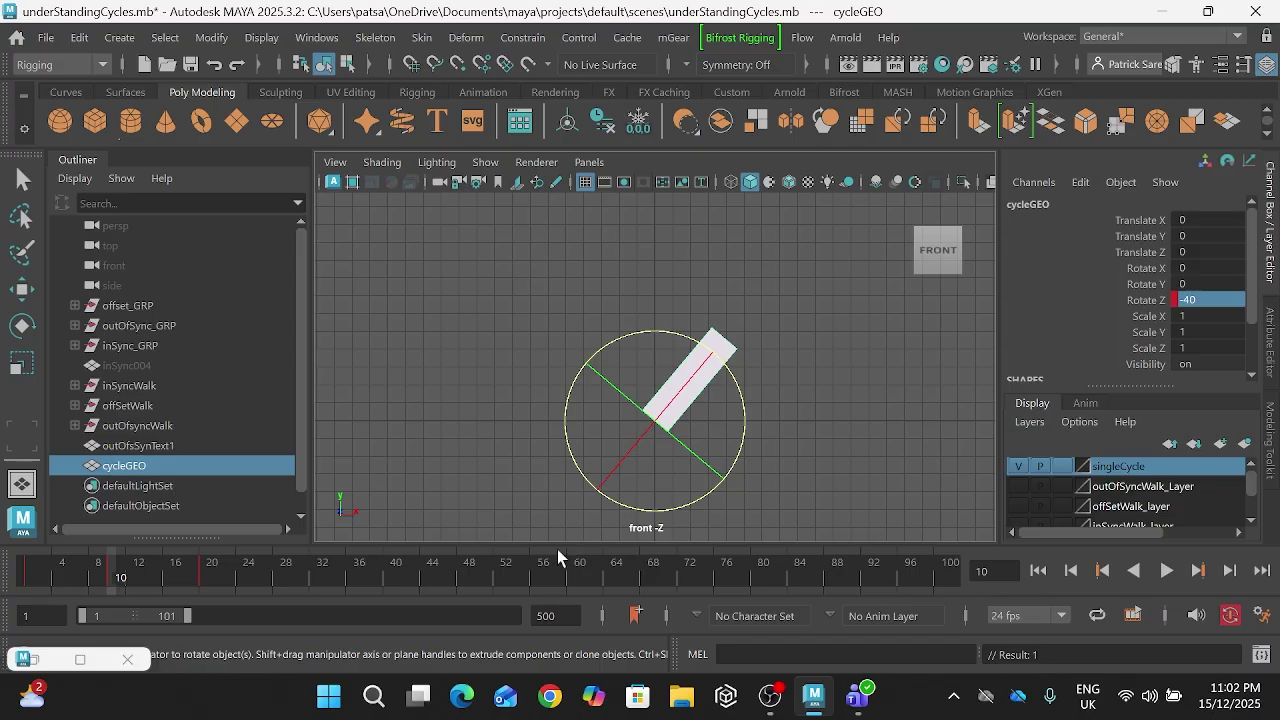
Step: Return to frame 1, play the swing animation, and stop playback
drag(117, 571, 34, 571)
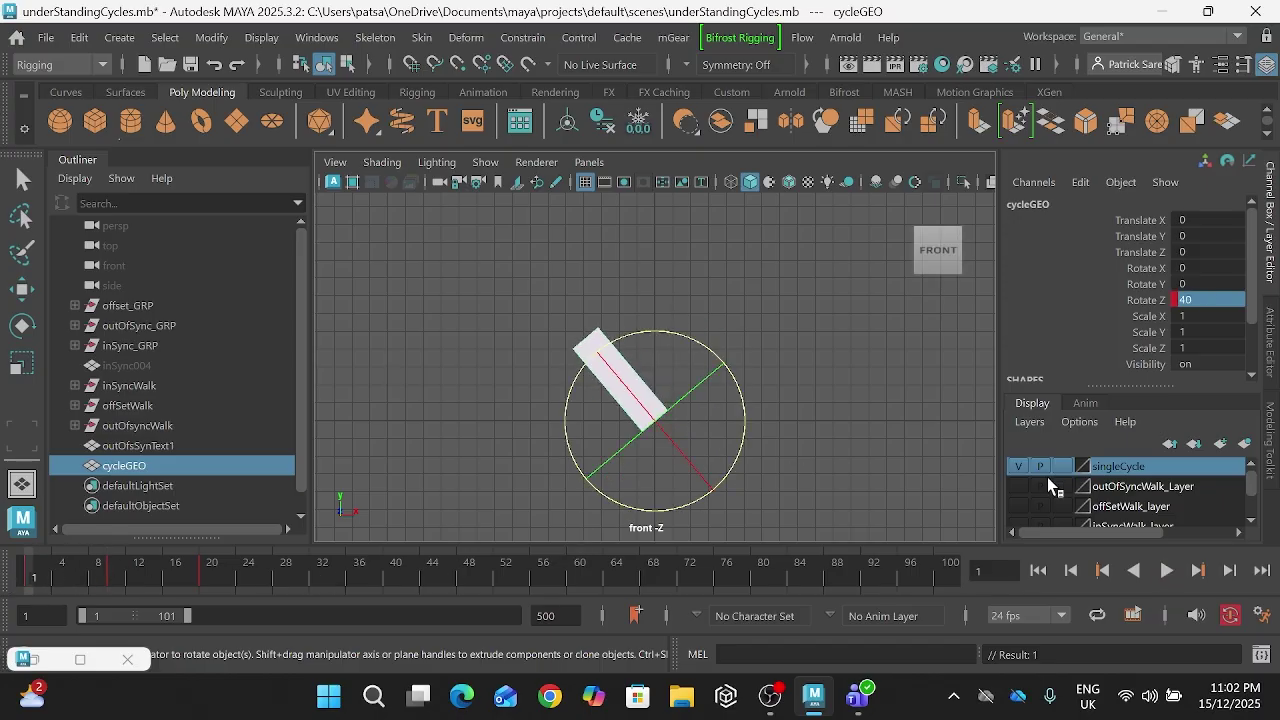
click(1168, 569)
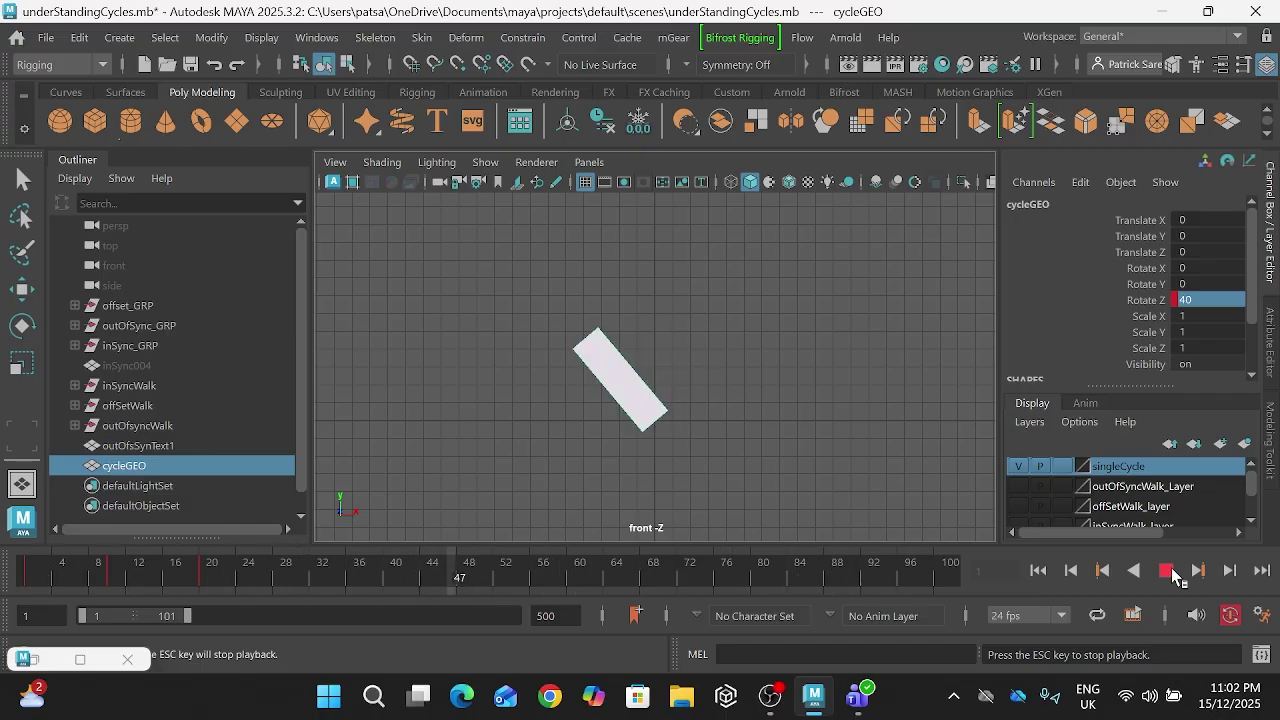
click(1170, 570)
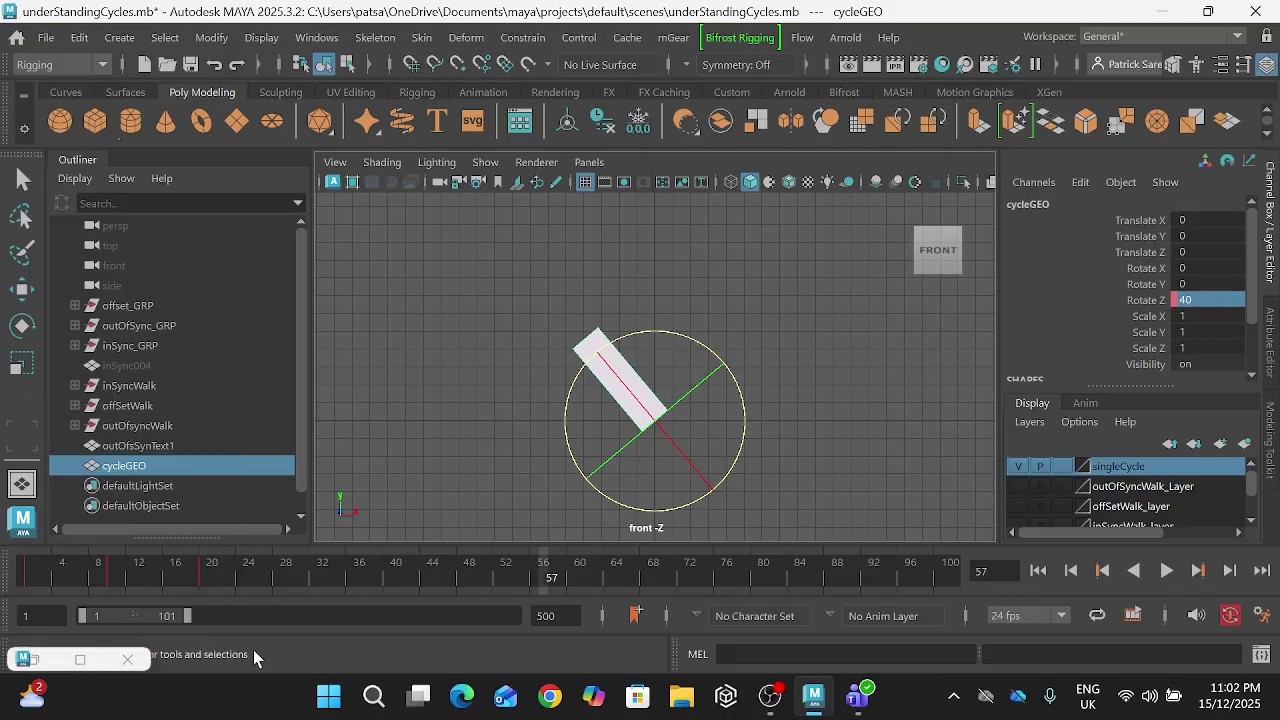
Step: Open the Graph Editor and examine the Rotate Z curve's keys at frames 1, 10 and 20
double_click(42, 659)
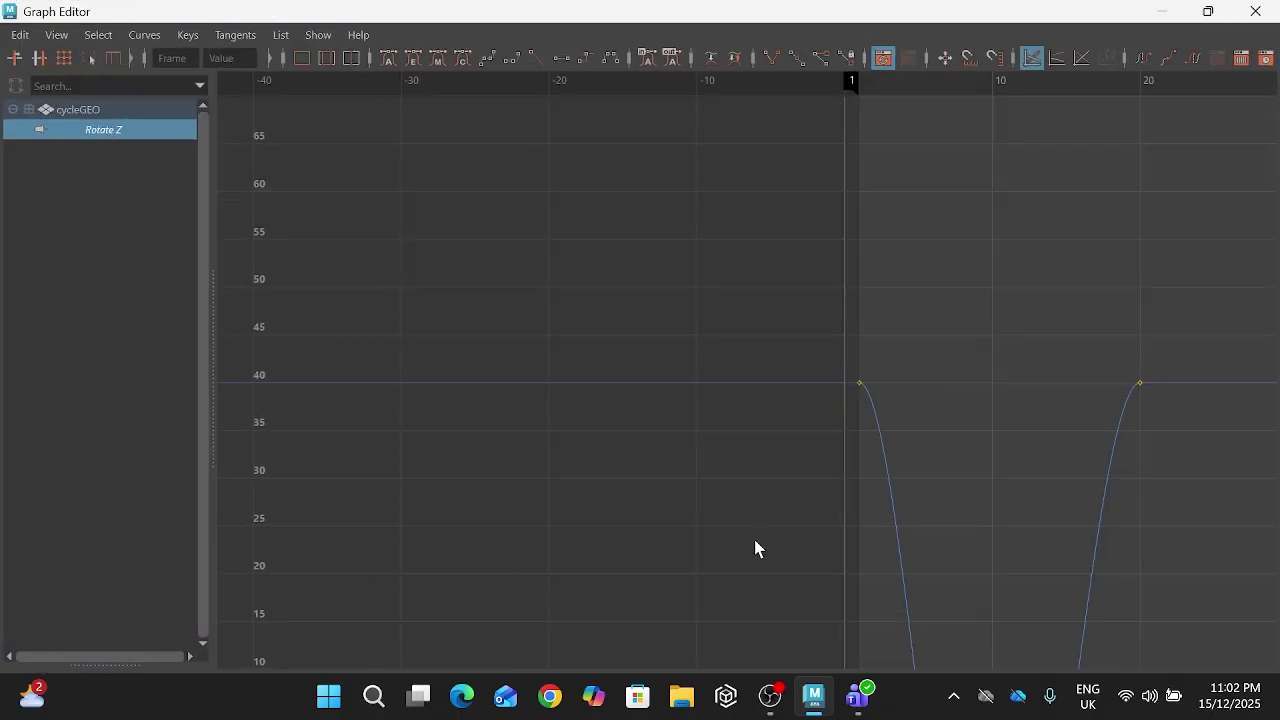
key(f)
scroll(790, 400, down, 5)
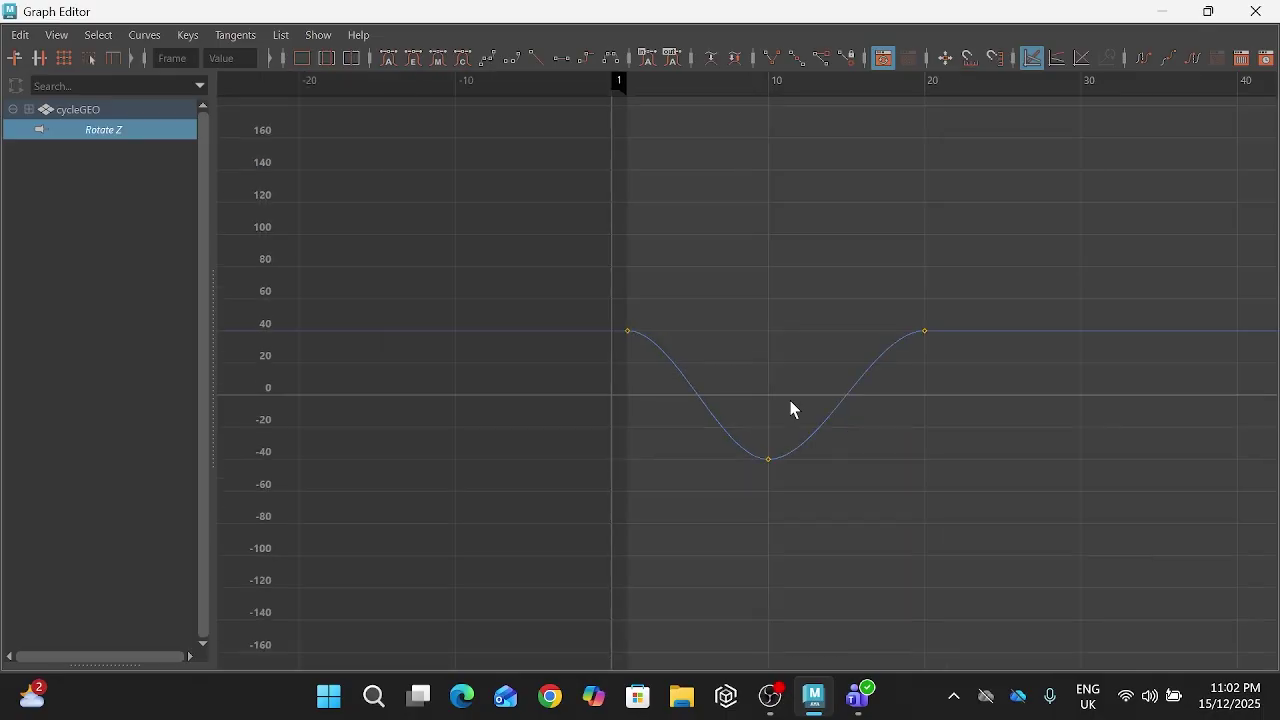
drag(638, 345, 640, 348)
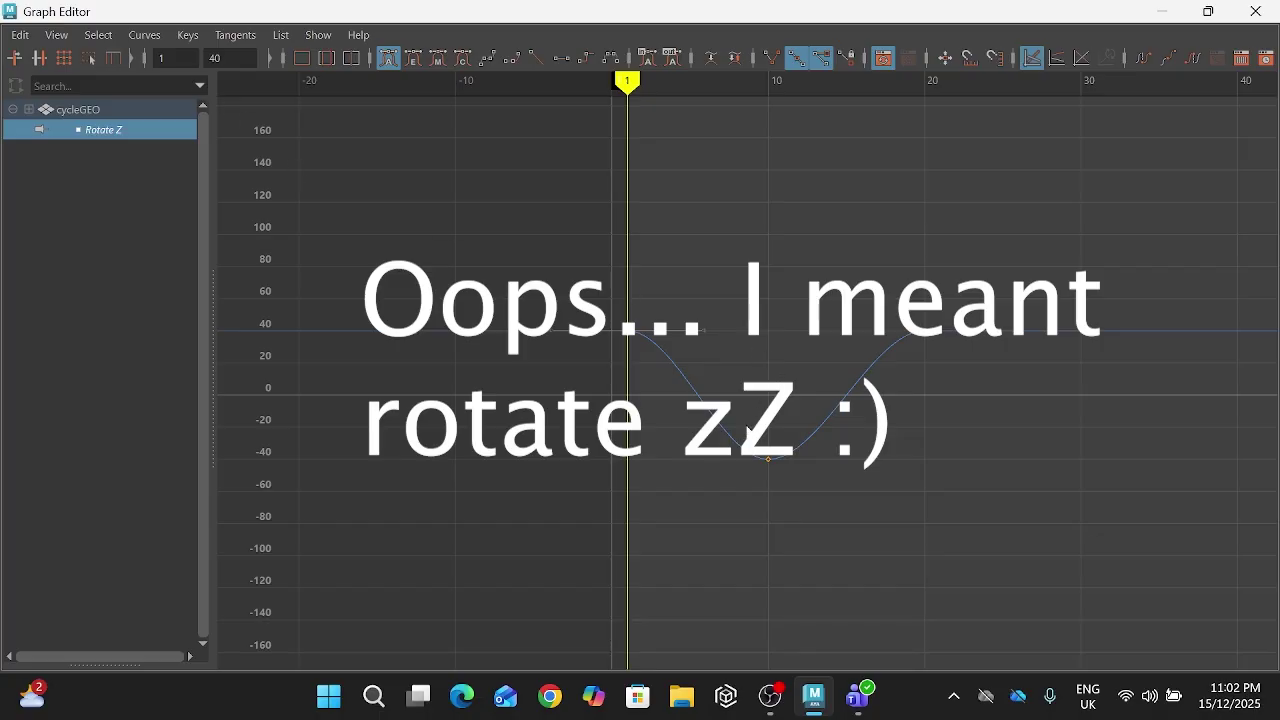
key(period)
drag(747, 445, 794, 492)
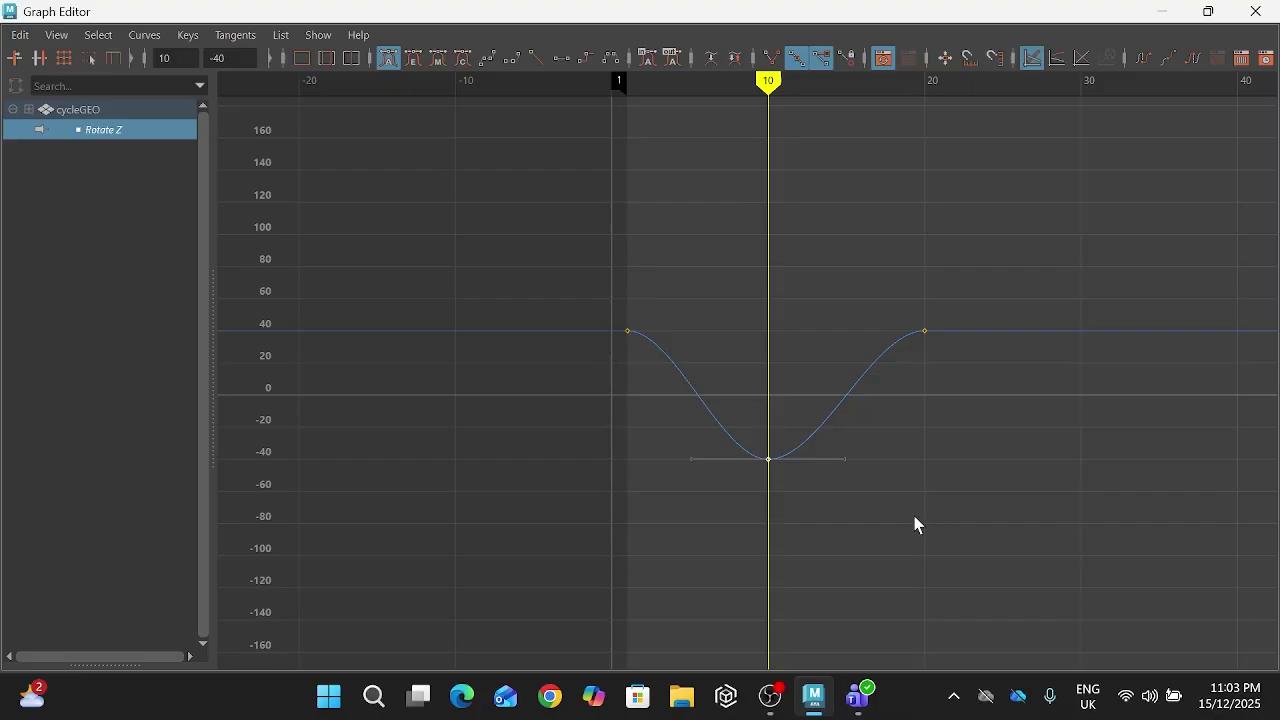
key(period)
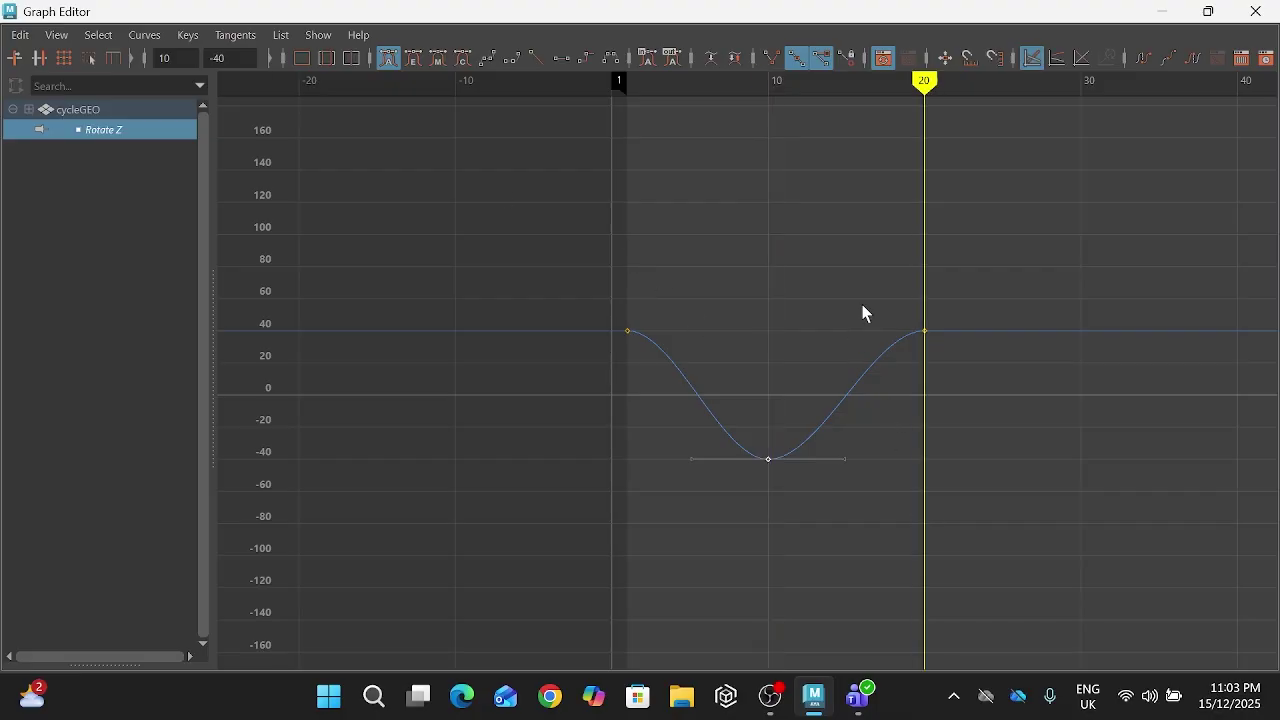
drag(895, 328, 931, 346)
drag(583, 295, 636, 341)
drag(899, 322, 940, 365)
drag(603, 317, 678, 386)
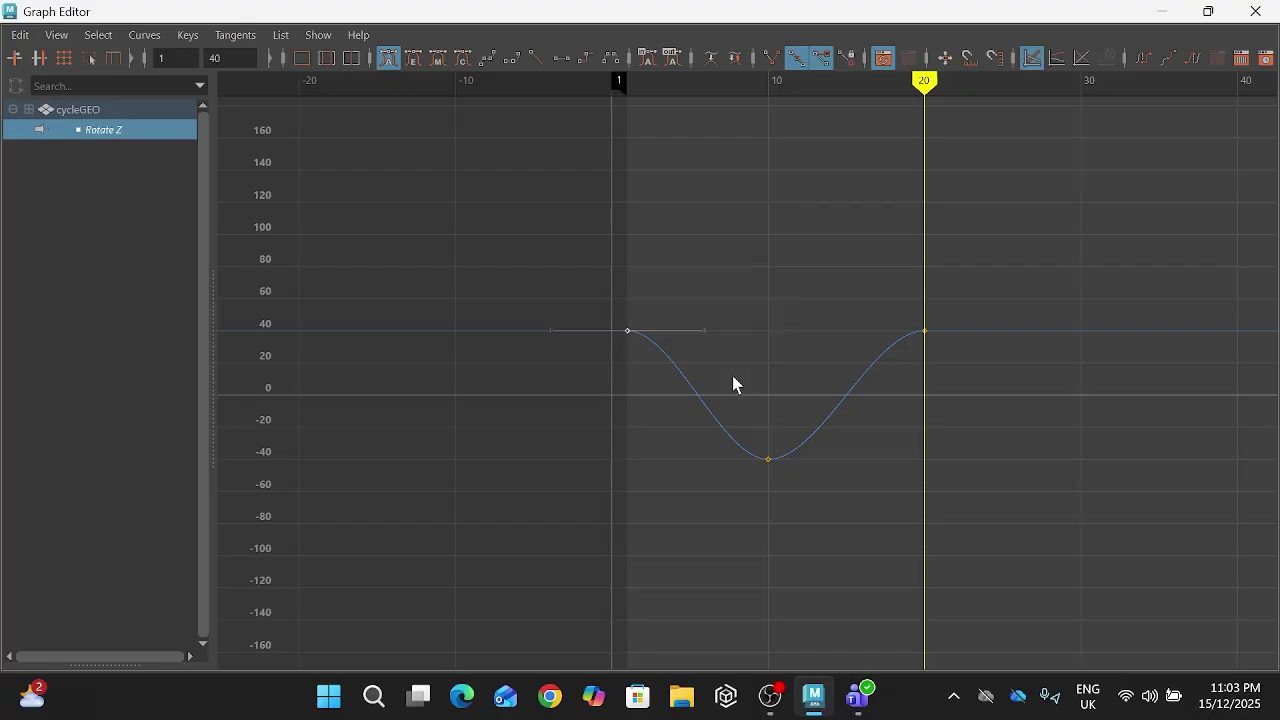
Step: Review the pre-infinity and post-infinity cycling options available for the Rotate Z curve
click(150, 42)
mouse_move(176, 72)
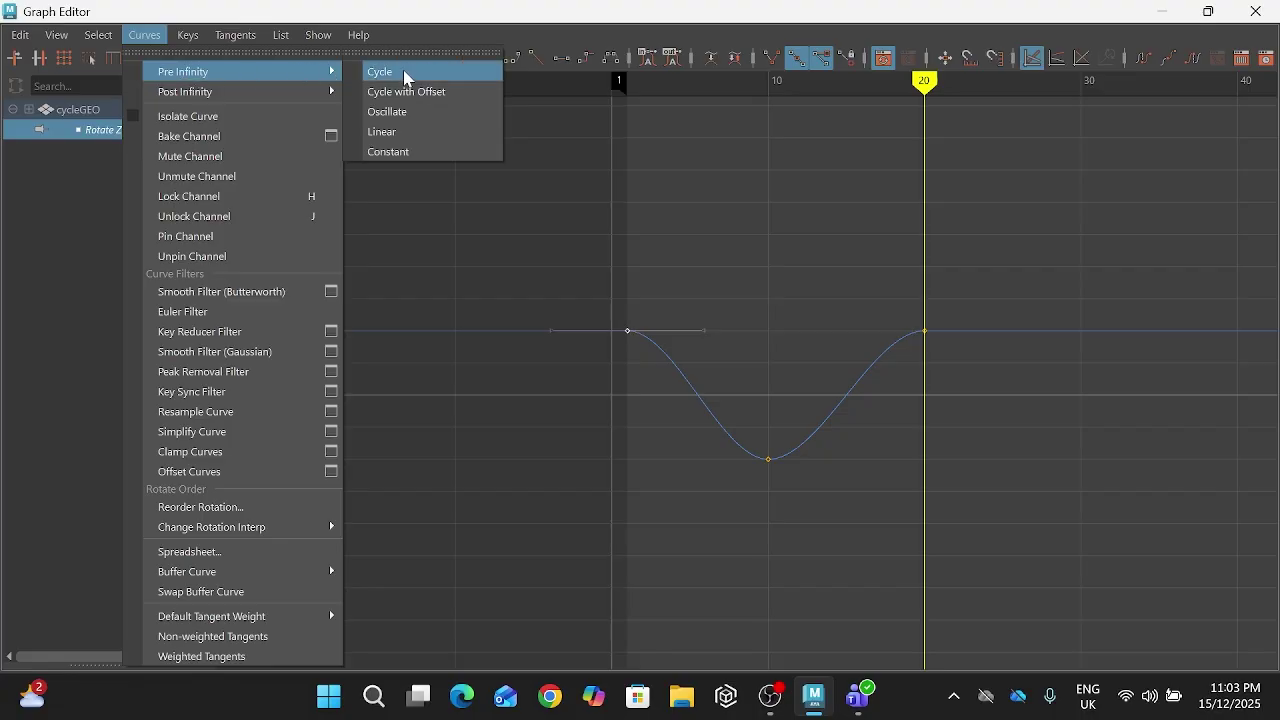
click(505, 227)
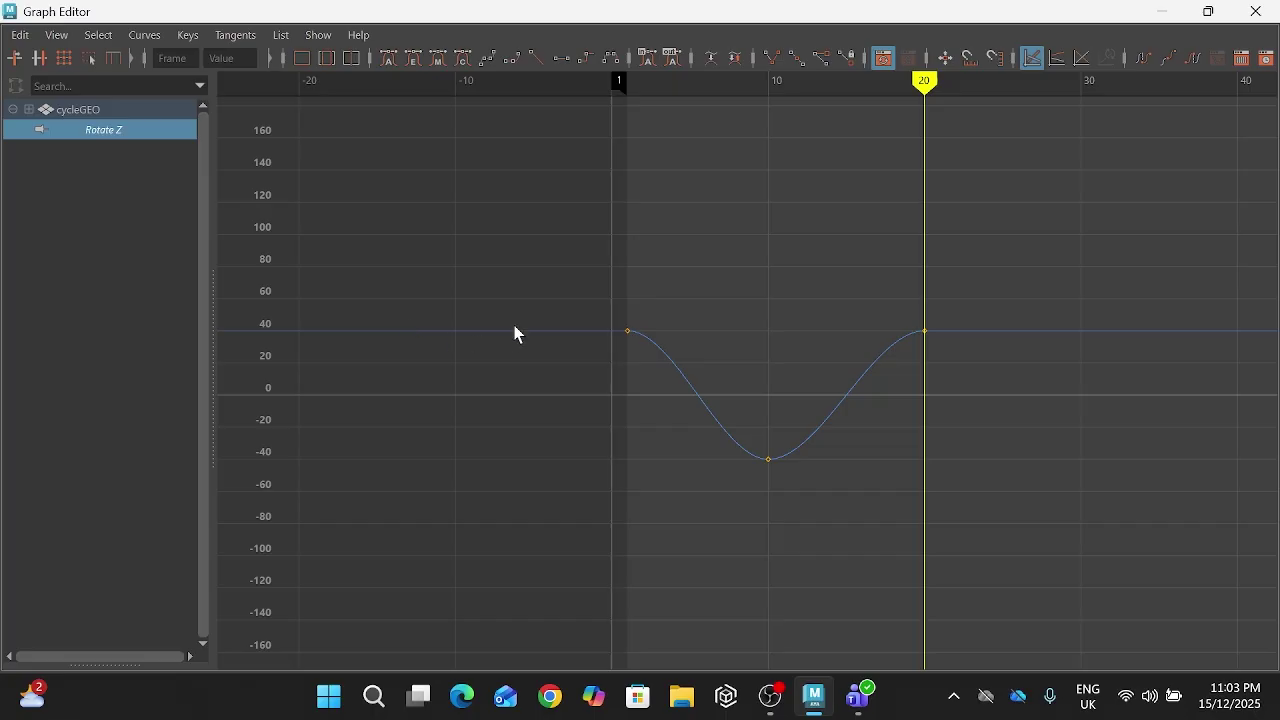
drag(594, 312, 655, 347)
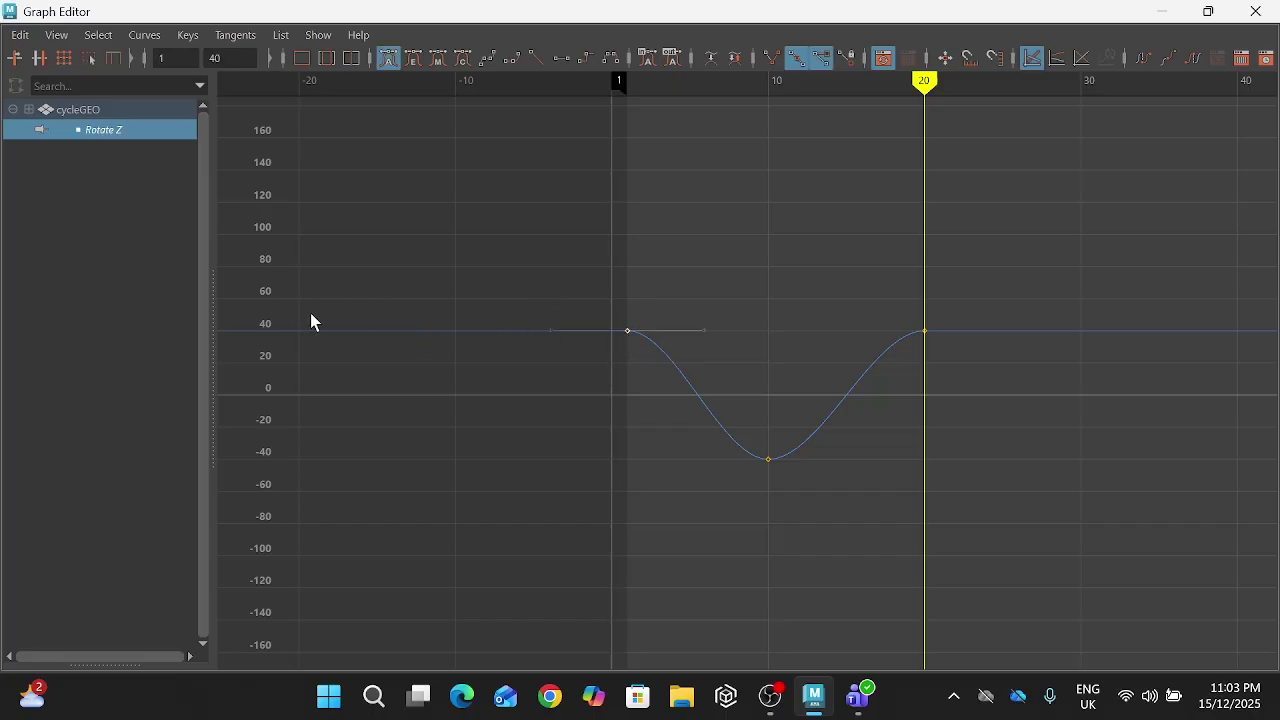
click(144, 34)
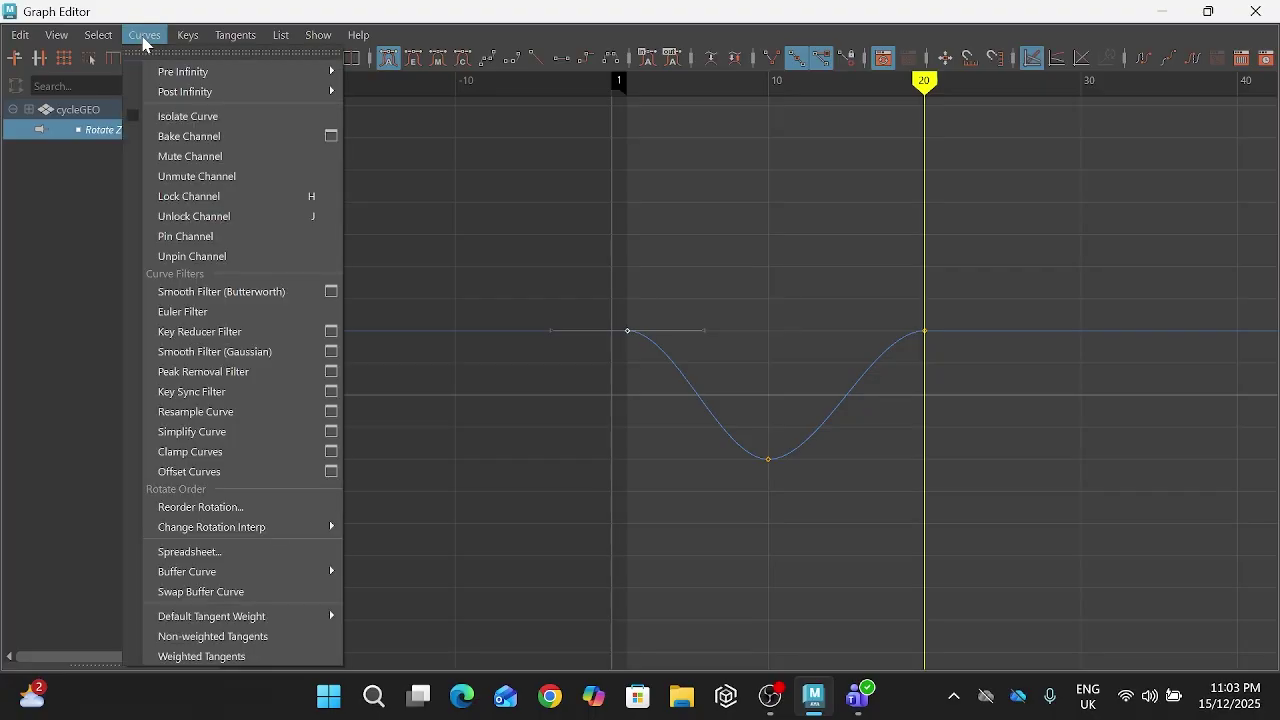
mouse_move(193, 96)
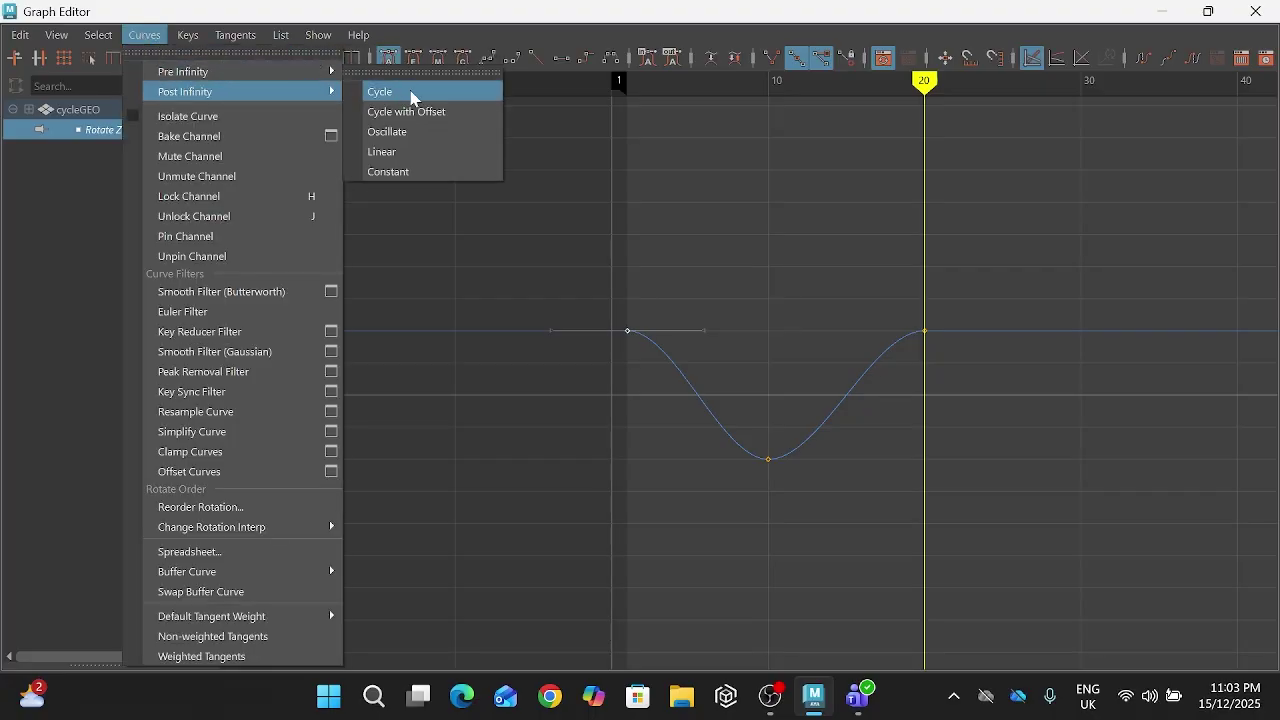
click(593, 129)
Step: Select the whole Rotate Z curve and set both its pre-infinity and post-infinity to Cycle
drag(842, 252, 975, 388)
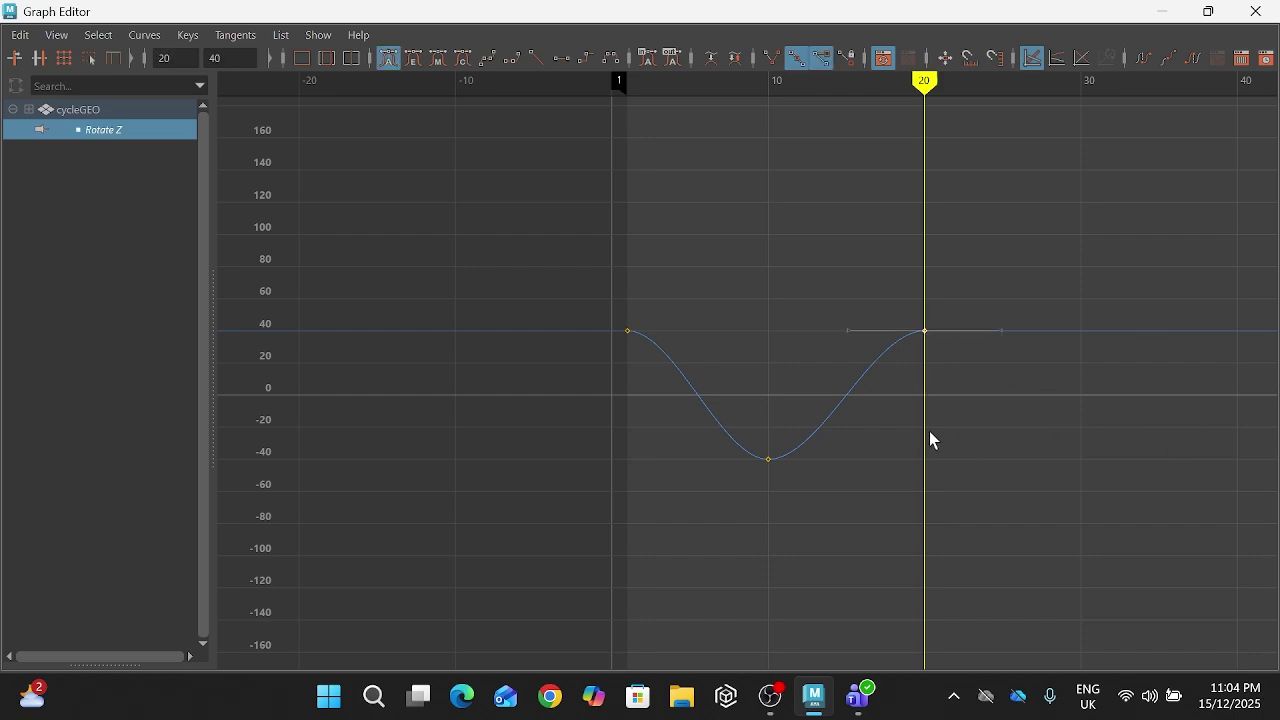
click(843, 383)
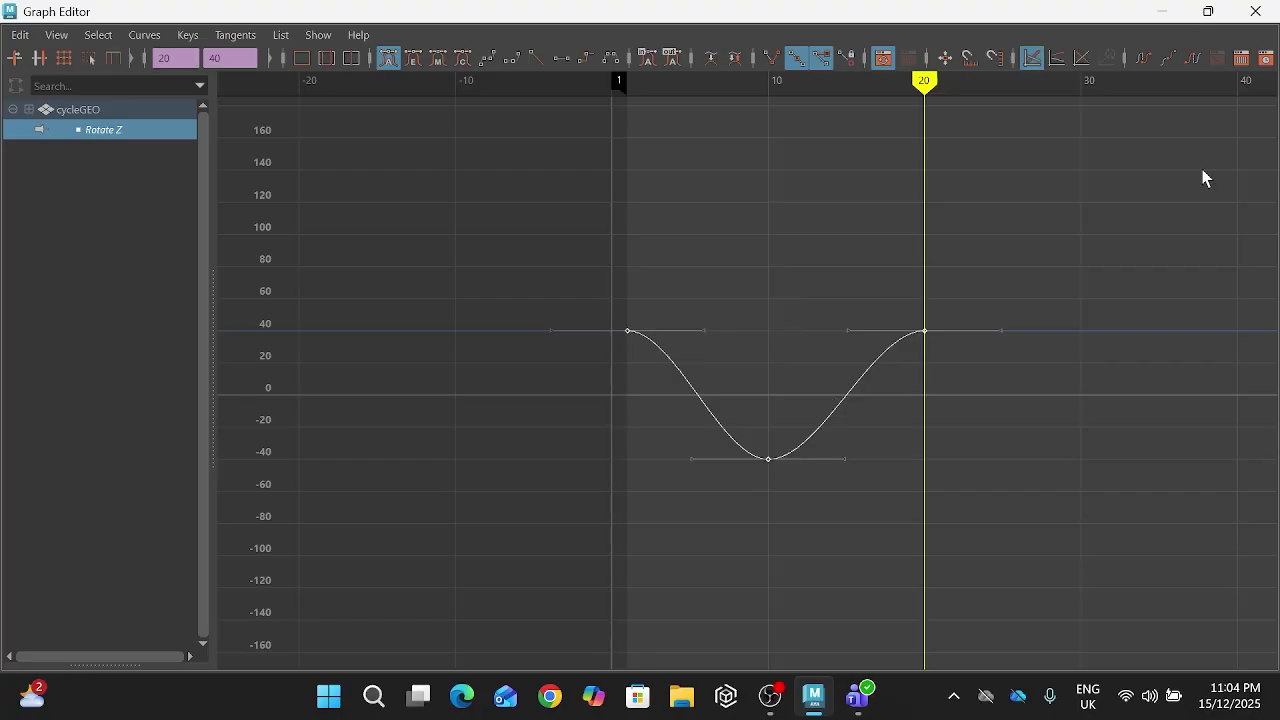
click(1143, 60)
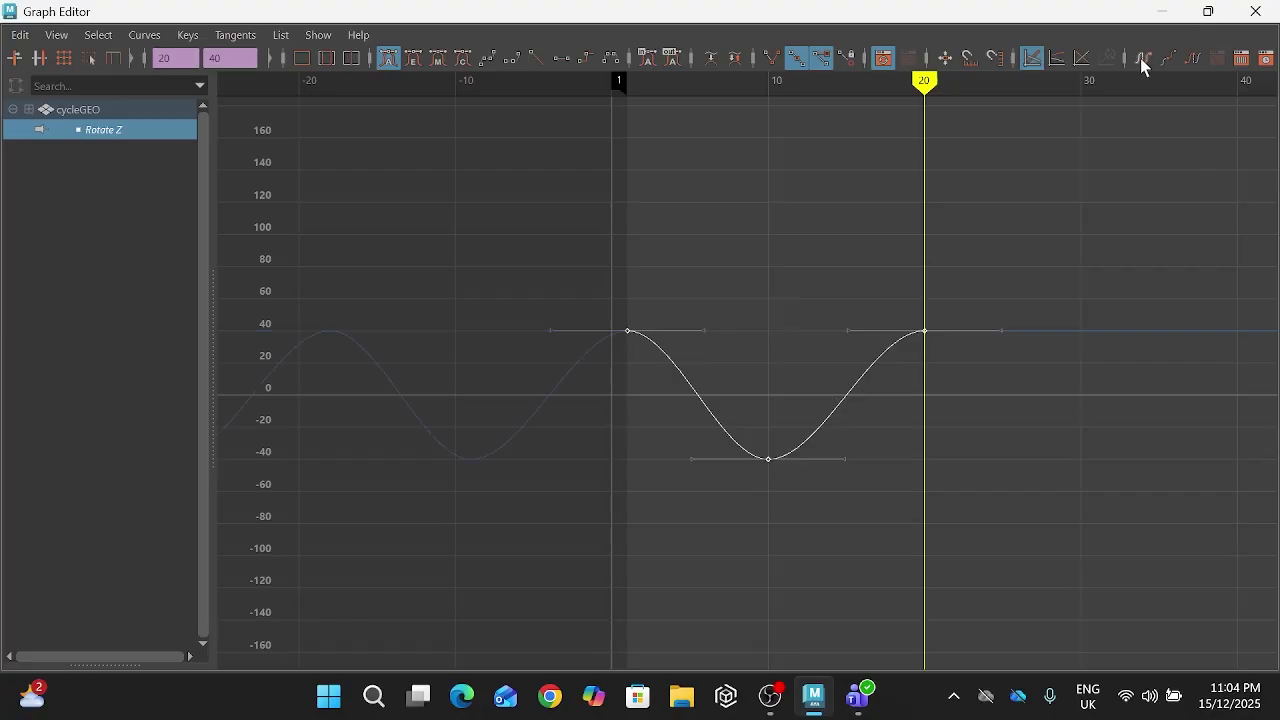
click(1196, 61)
scroll(1045, 391, down, 10)
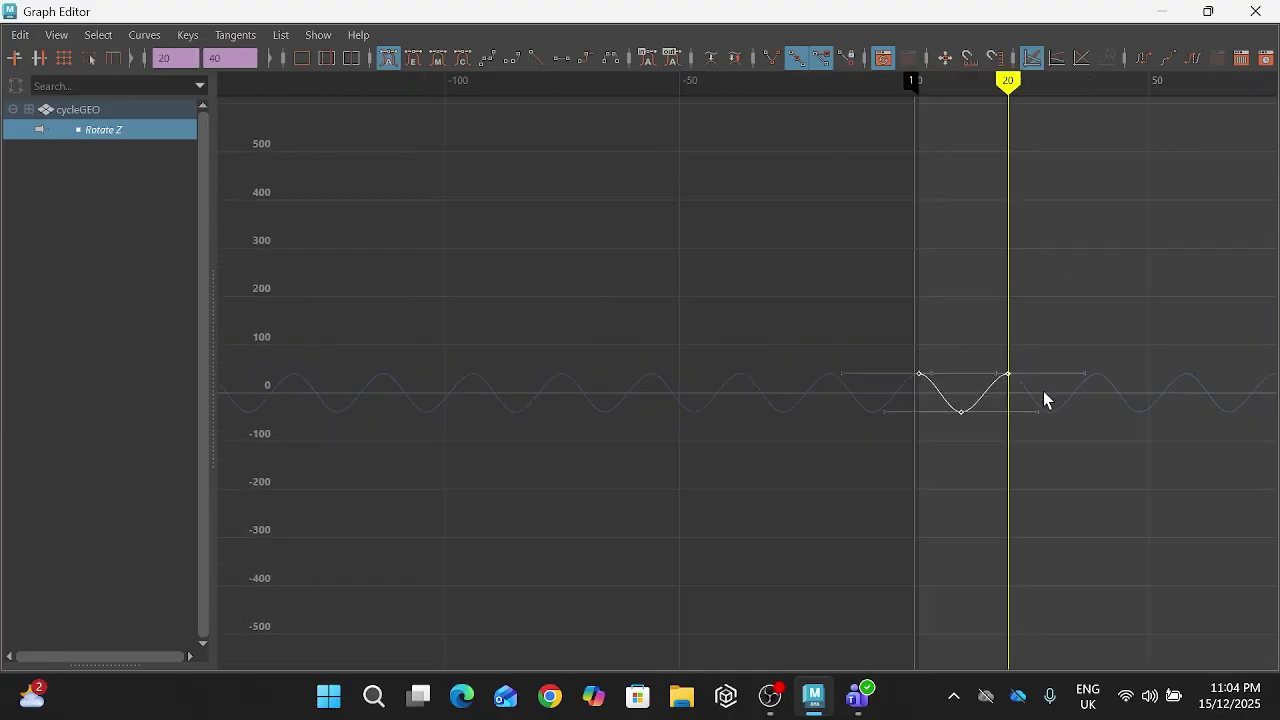
right_click(1045, 392)
click(754, 323)
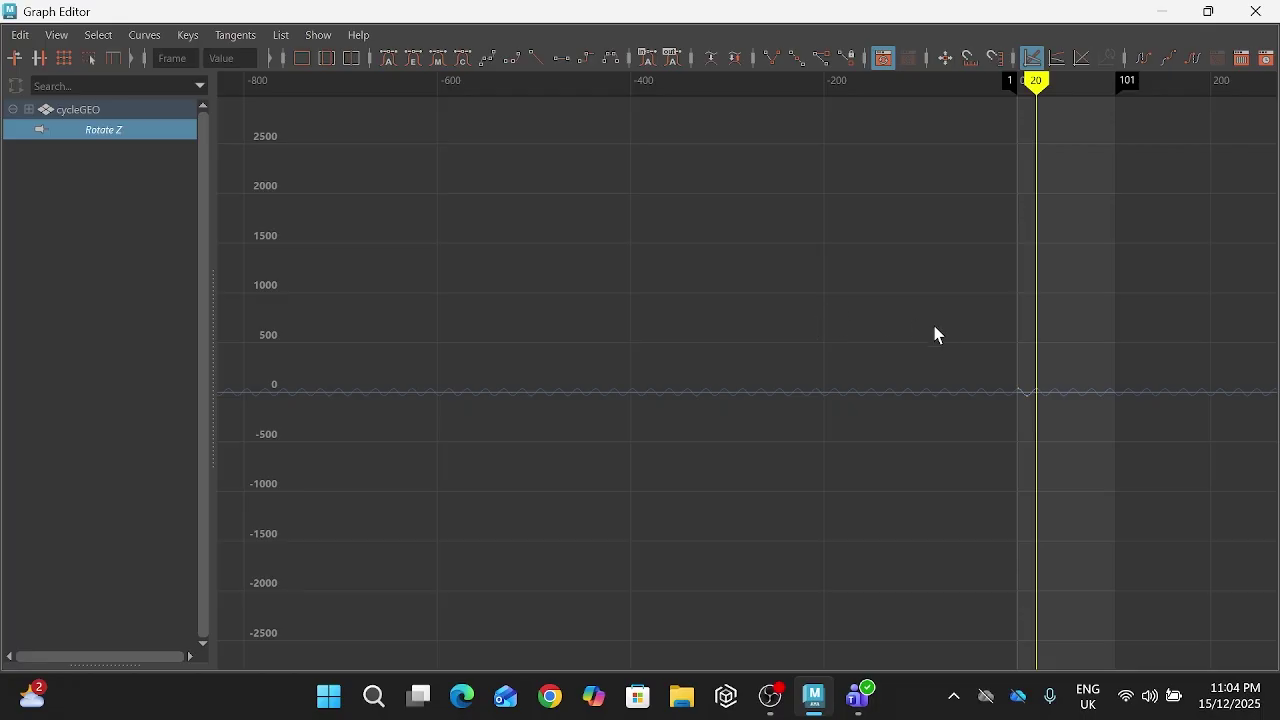
key(a)
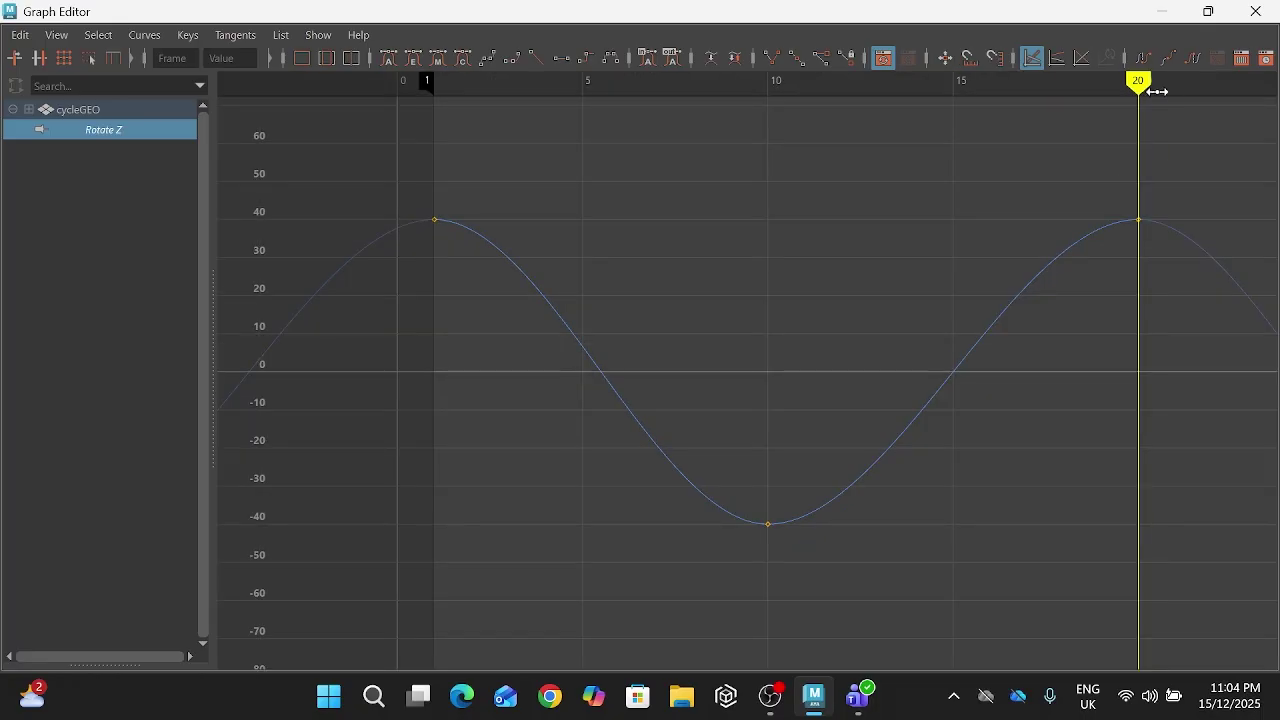
Step: Minimize the Graph Editor, deselect cycleGEO, and play the cycled animation from frame 1
click(1162, 11)
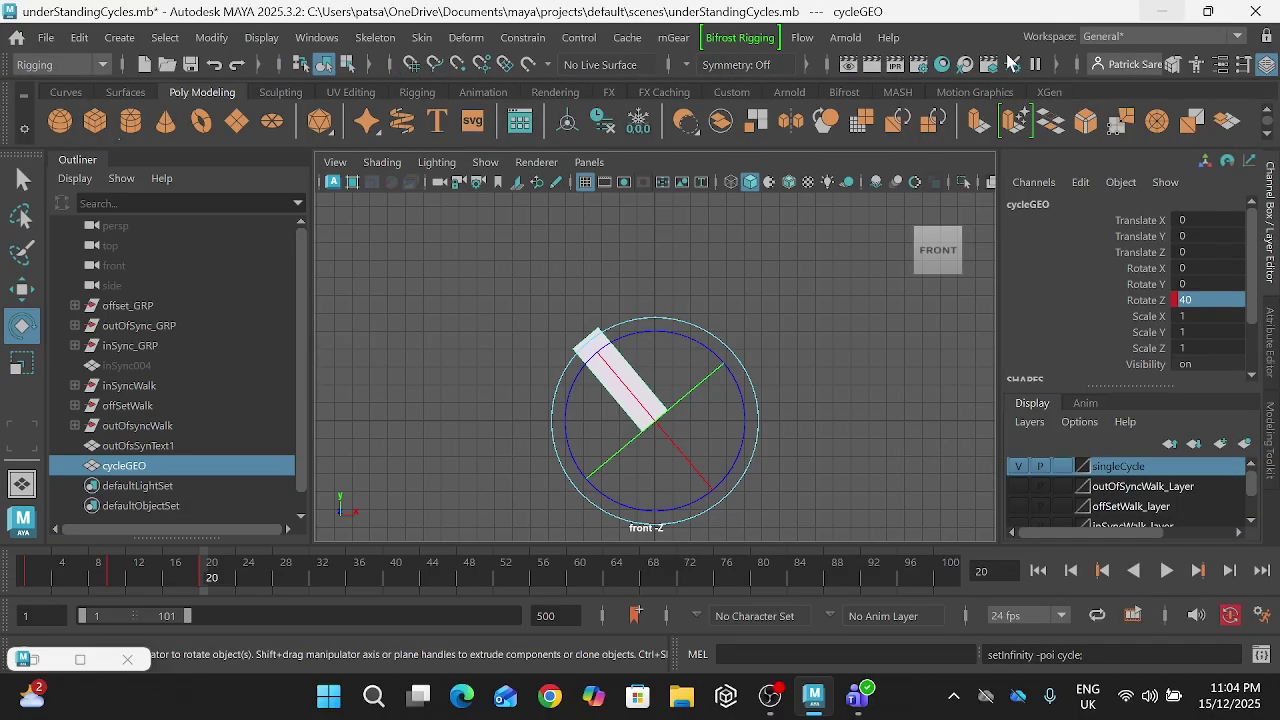
click(849, 334)
click(1037, 571)
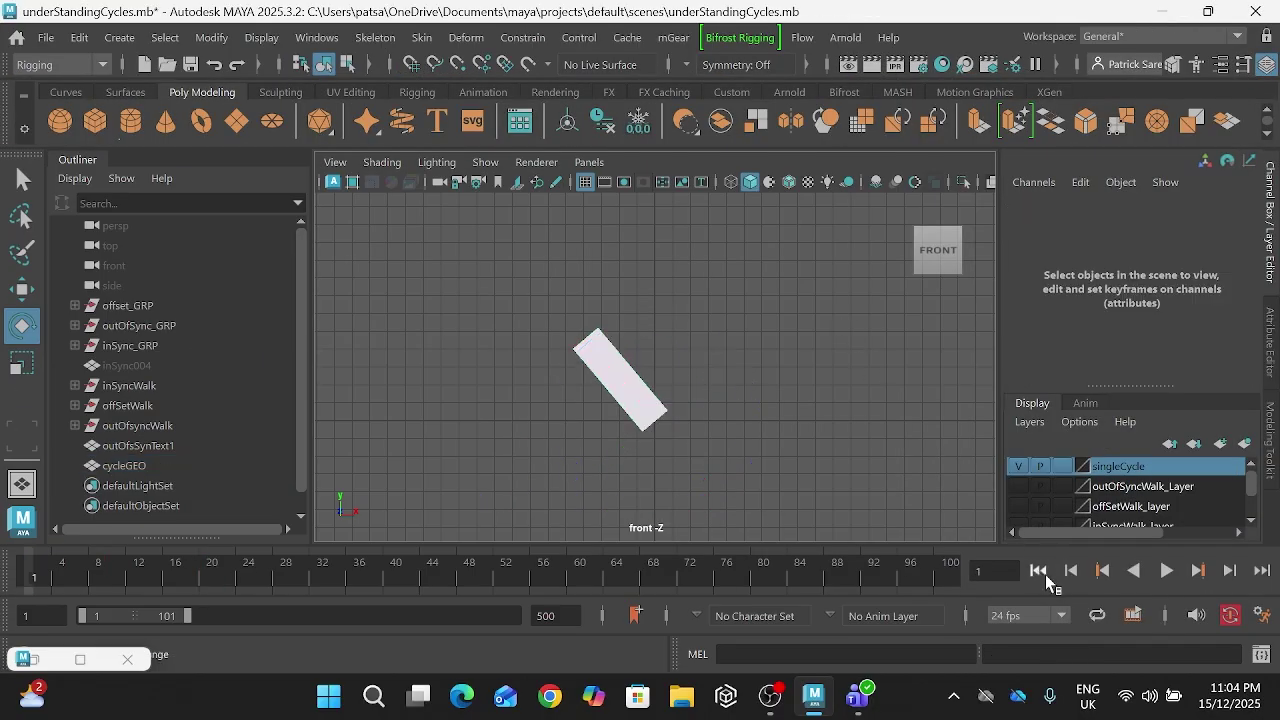
click(1166, 572)
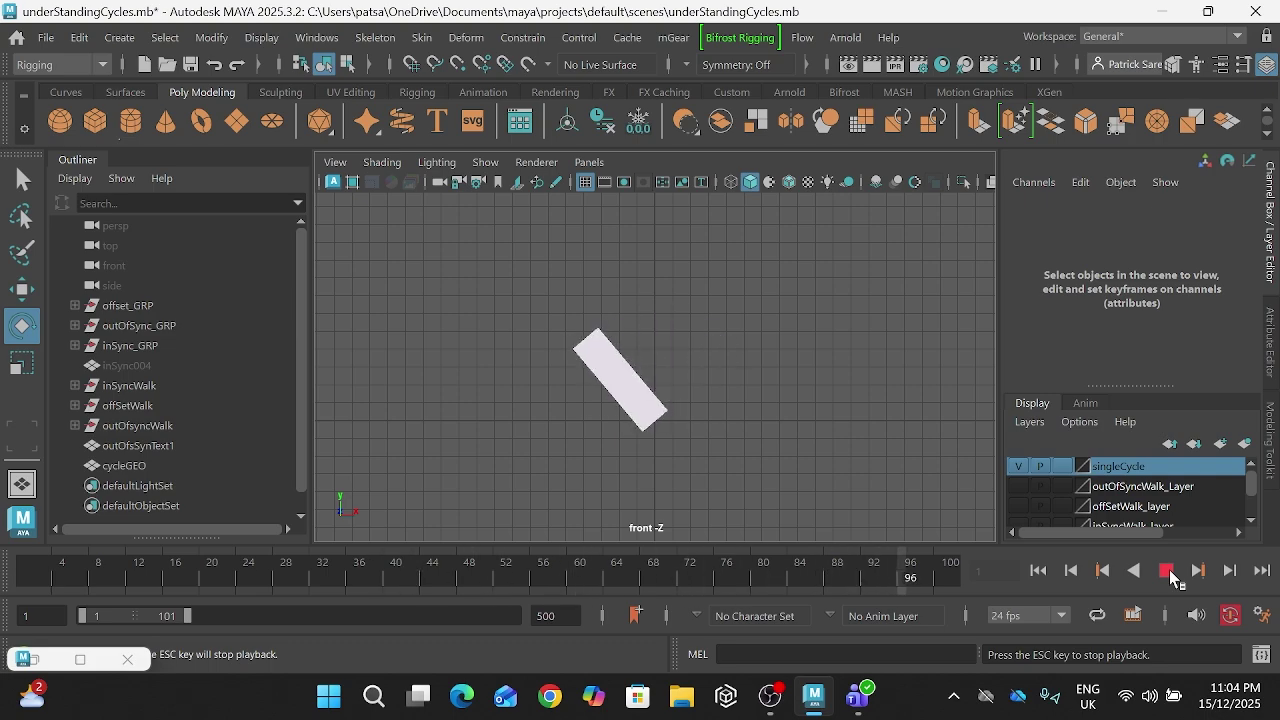
Step: Stop playback, restore the Graph Editor and check the value of the Rotate Z key at frame 20
click(1167, 572)
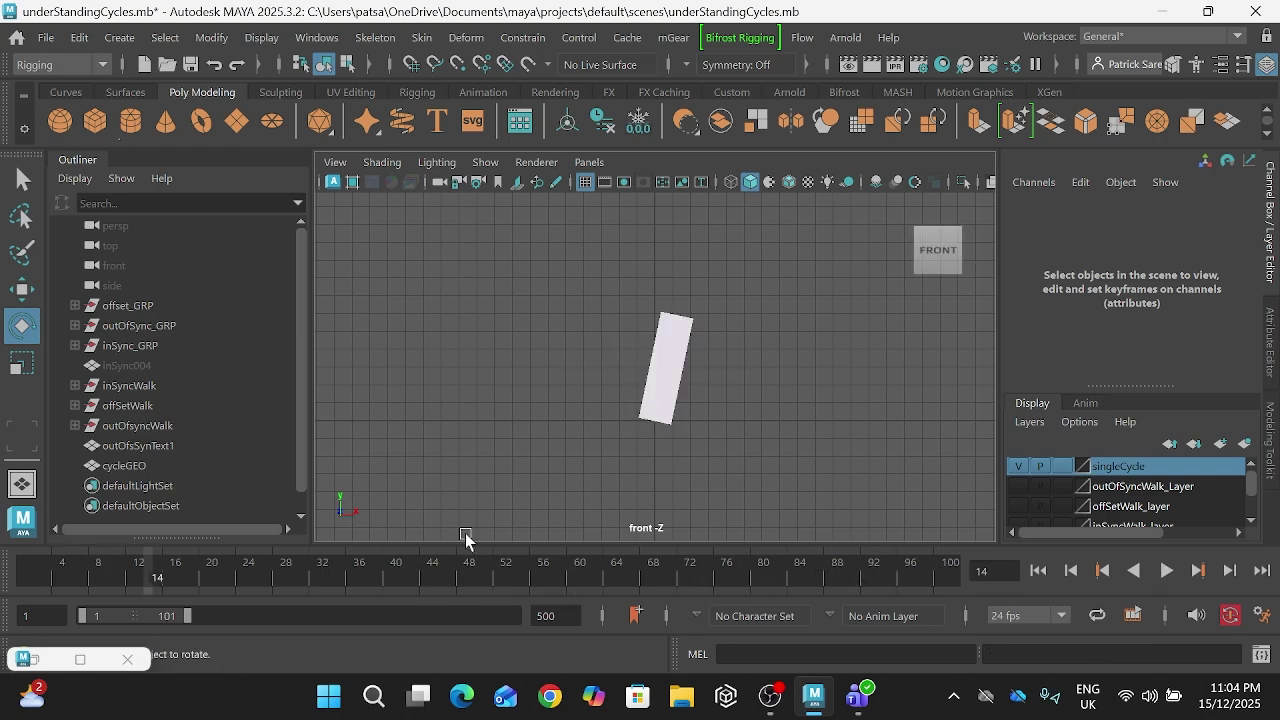
click(46, 654)
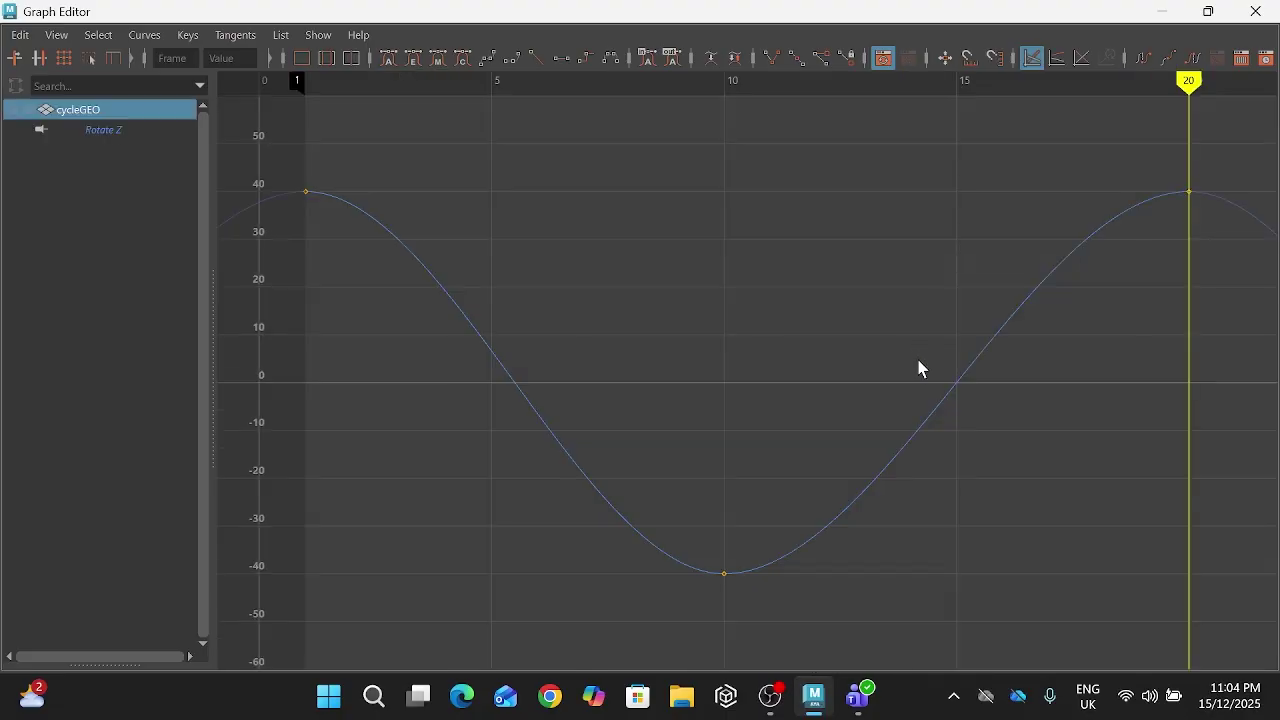
scroll(941, 392, down, 5)
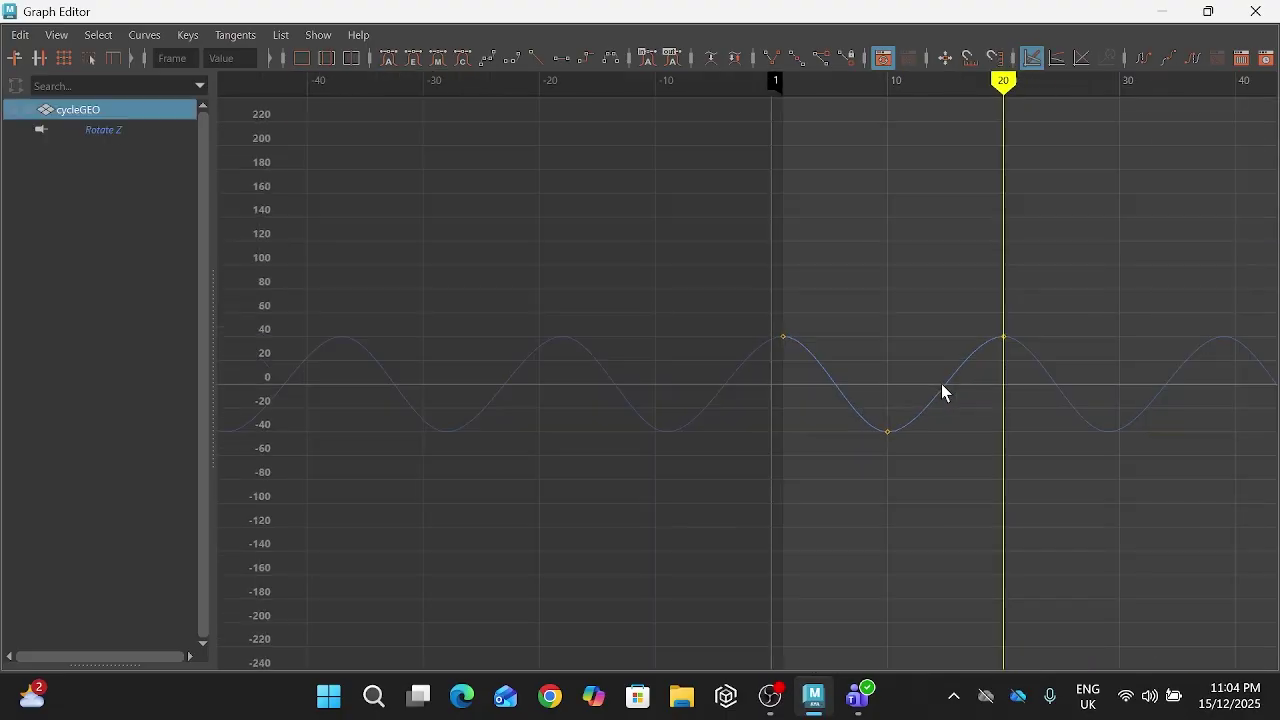
click(1004, 338)
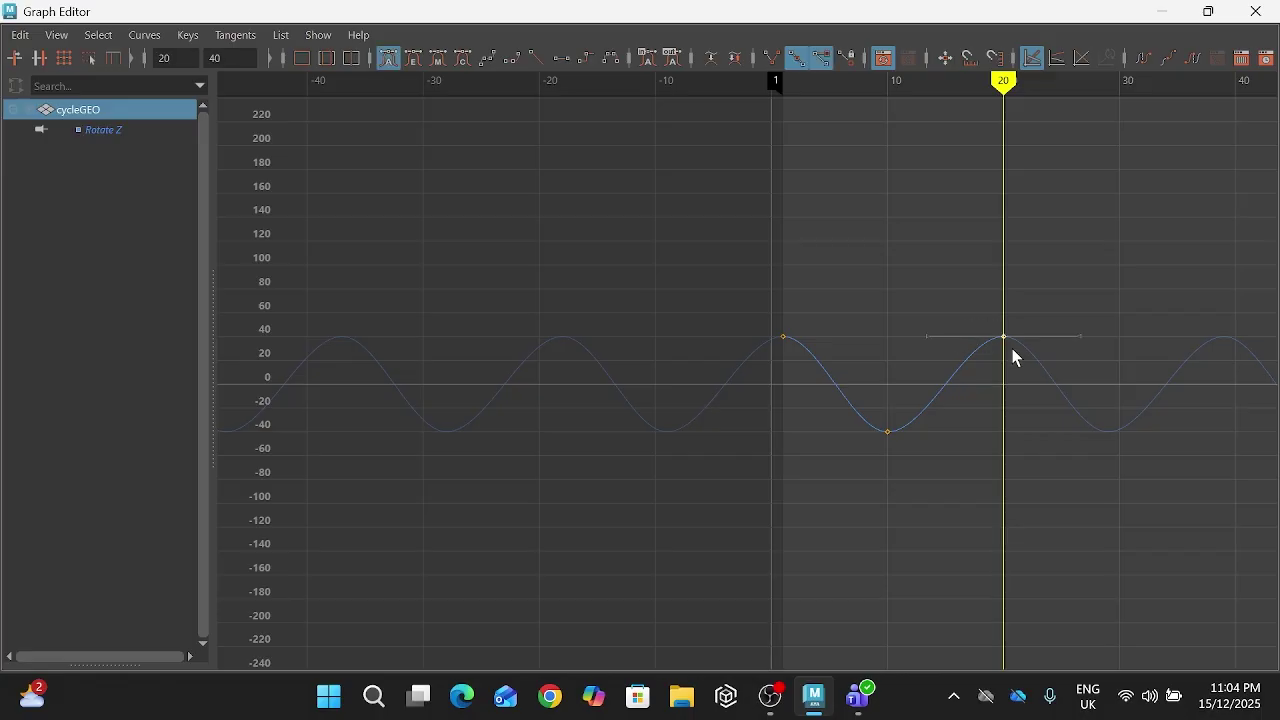
Step: Set the value of the Rotate Z key at frame 1 to 65 and scrub the current time to frame 28
click(783, 337)
double_click(228, 58)
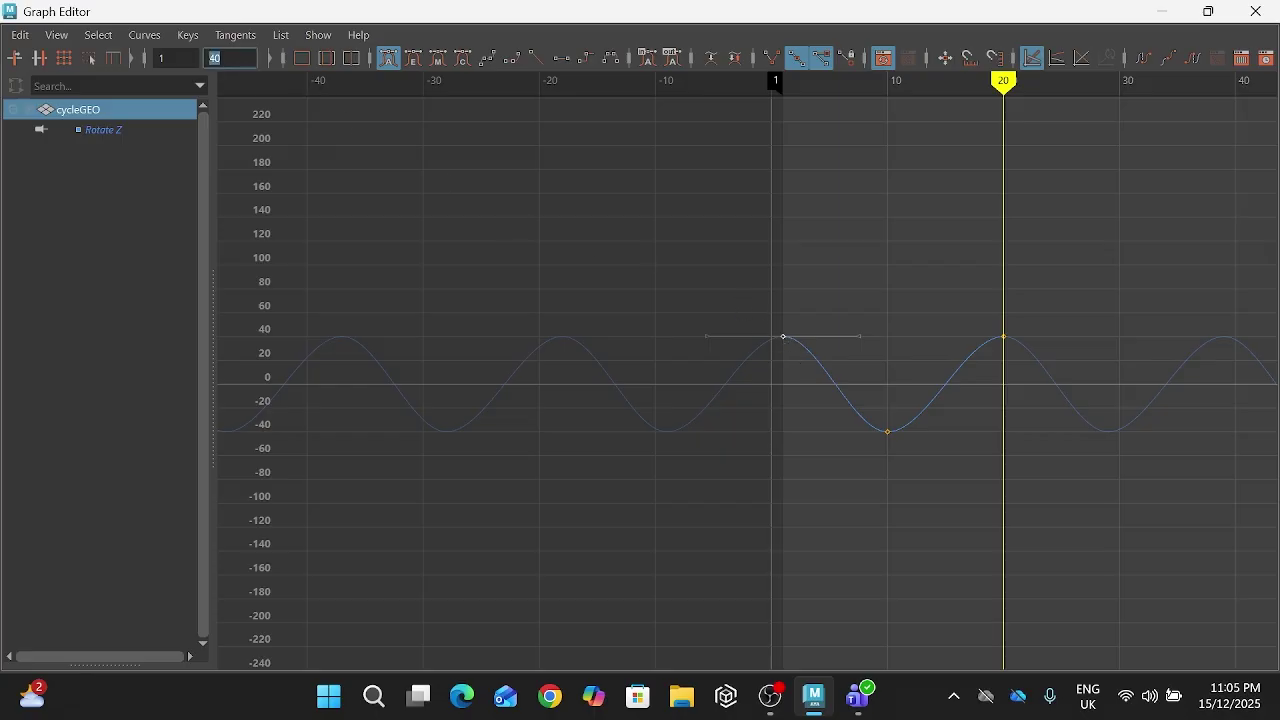
text(65)
key(Return)
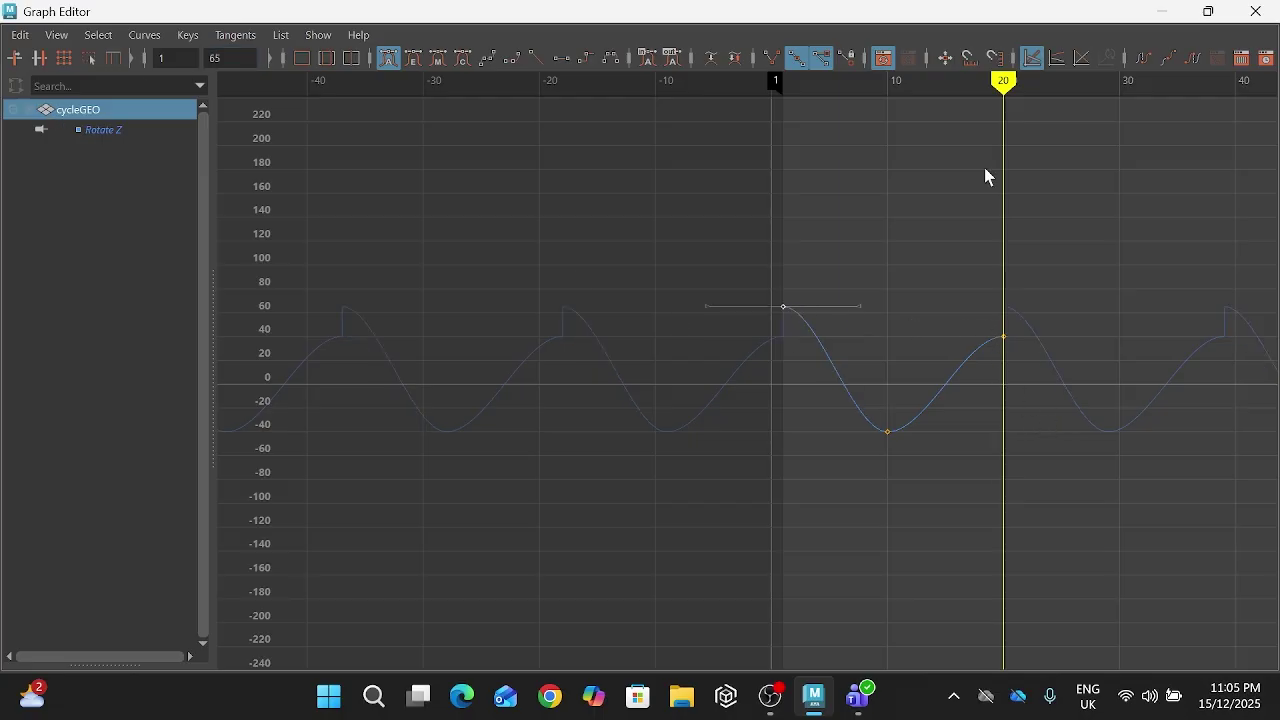
drag(1005, 80, 1095, 85)
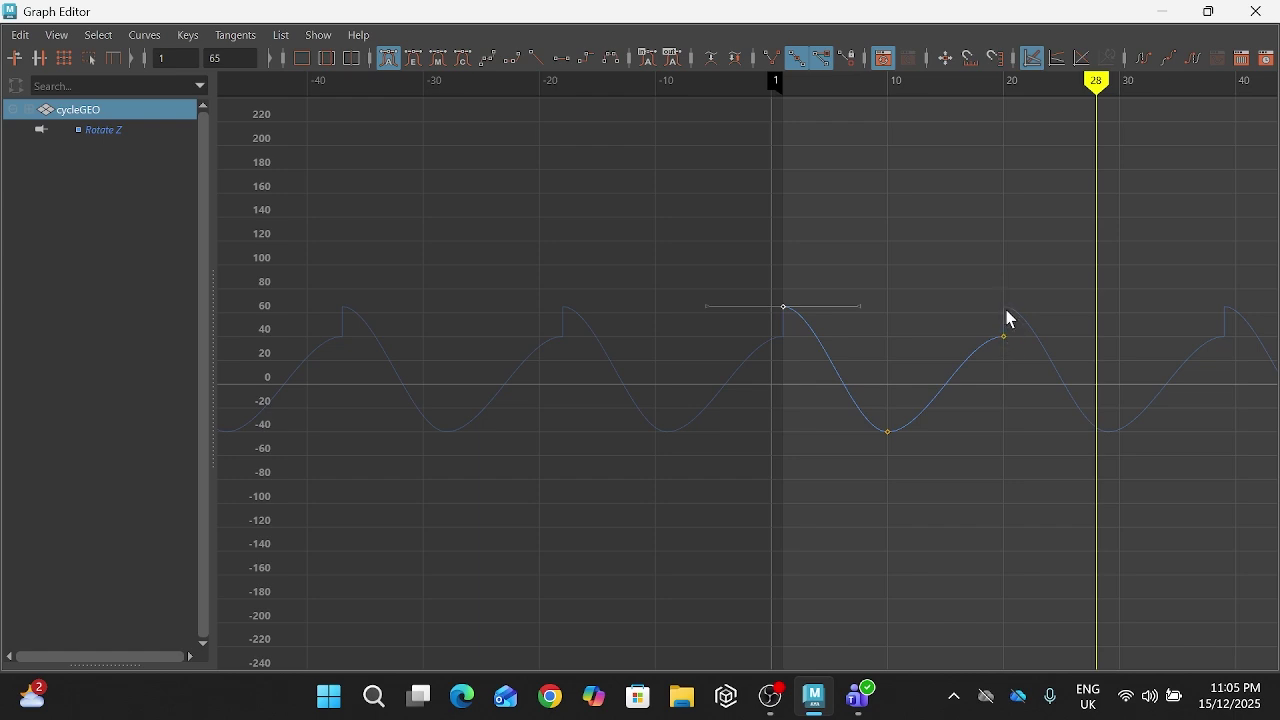
Step: Minimize the Graph Editor, deselect cycleGEO, play the mismatched cycle from frame 1, and stop playback
click(1166, 11)
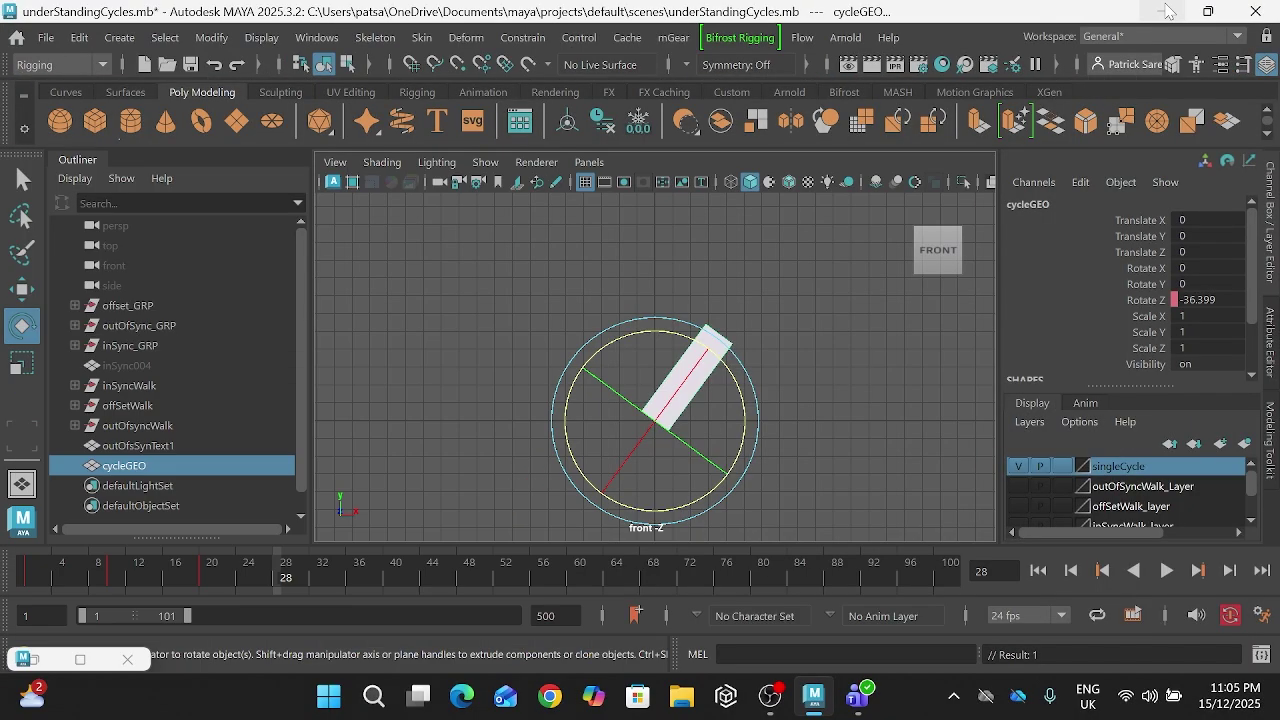
click(785, 257)
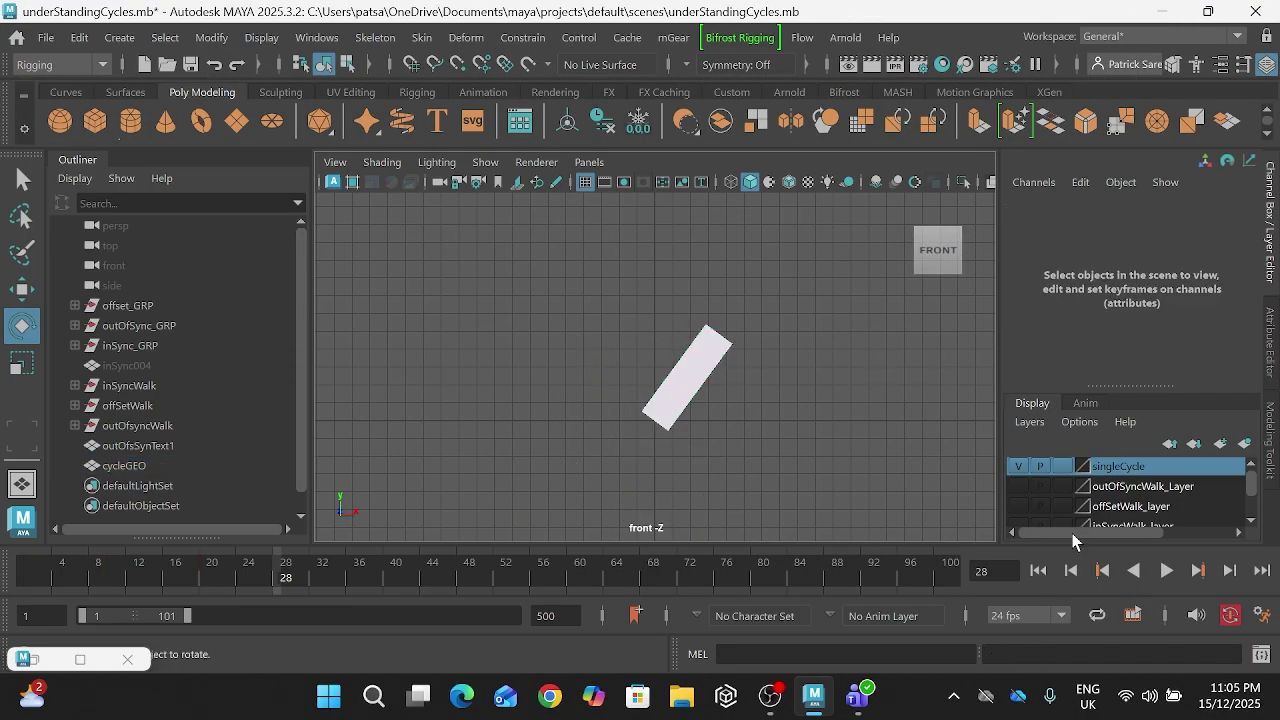
click(1040, 570)
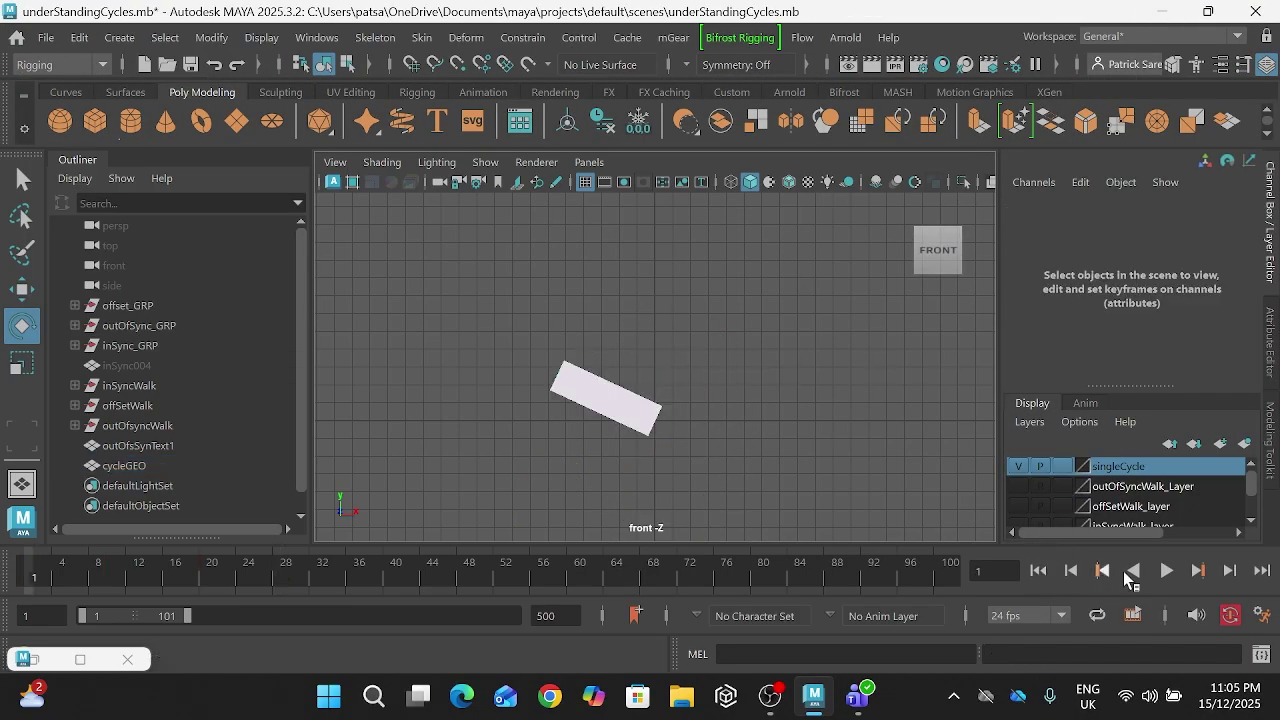
click(1166, 570)
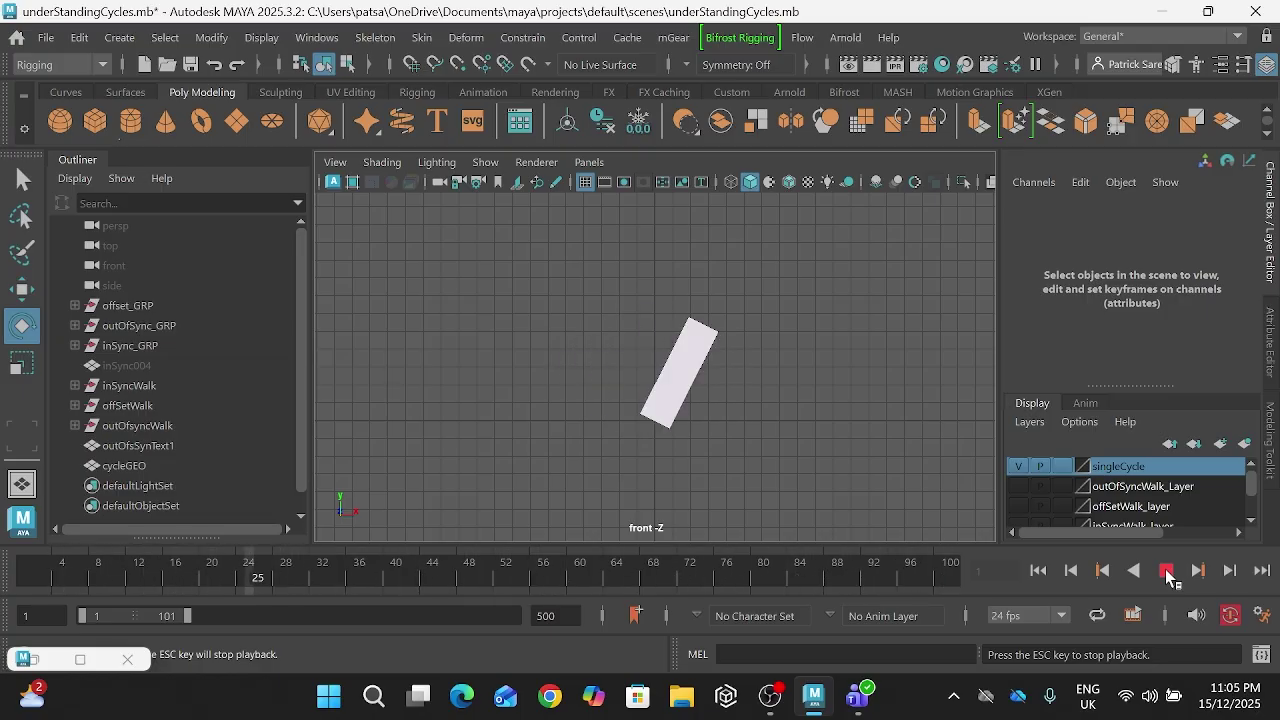
click(1166, 570)
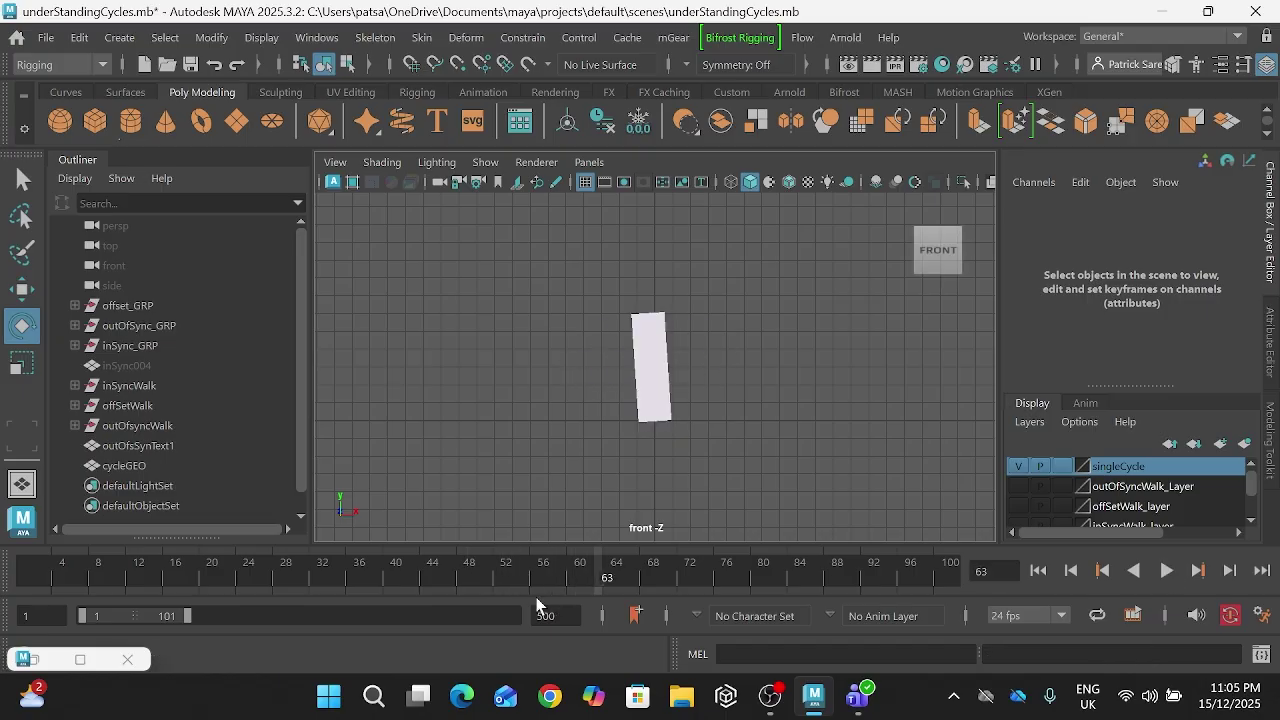
Step: Compare cycleGEO at frames 20 and 21, first in the viewport and again on its Rotate Z curve in the Graph Editor
mouse_move(106, 571)
mouse_down()
mouse_move(0, 563)
mouse_move(201, 577)
mouse_up()
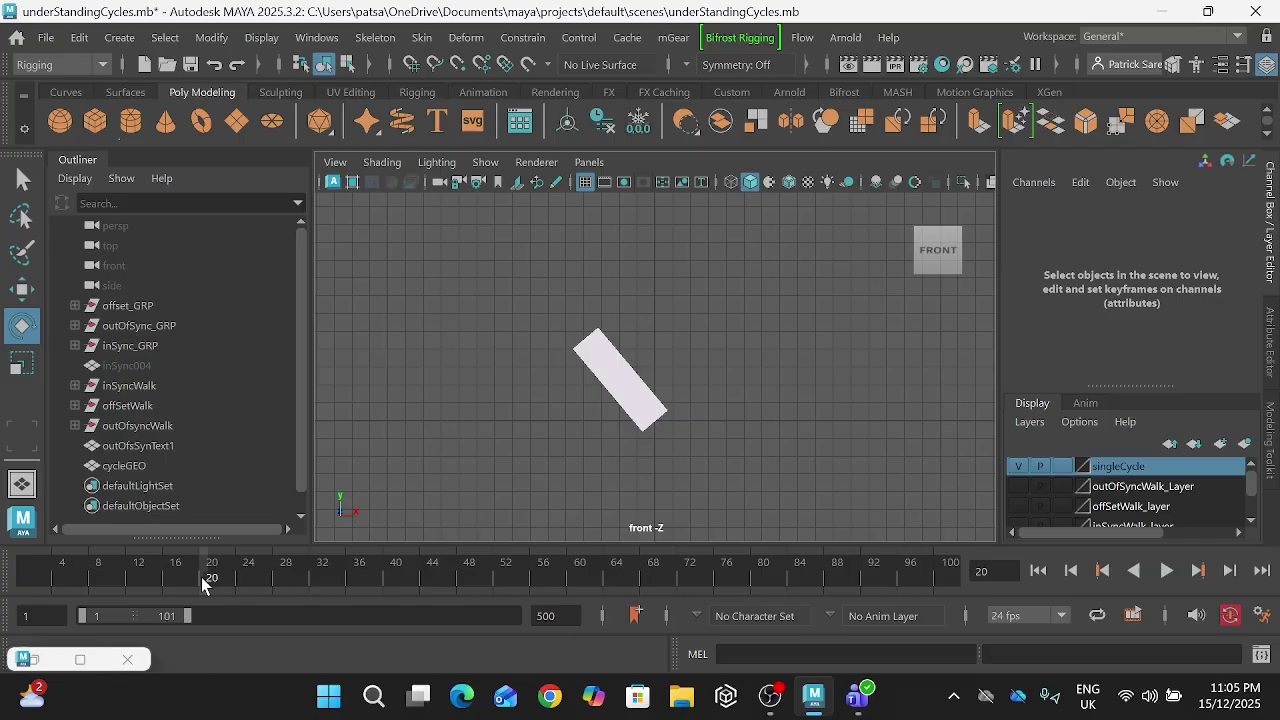
key(alt+period)
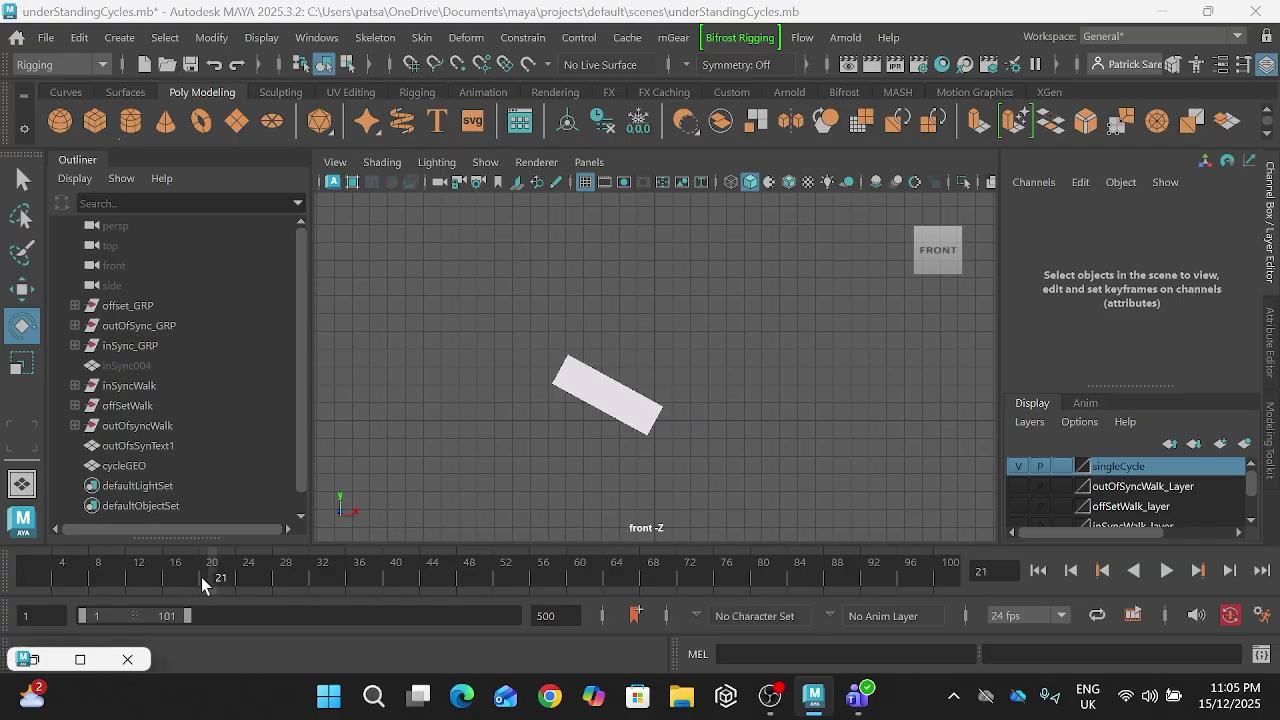
click(640, 412)
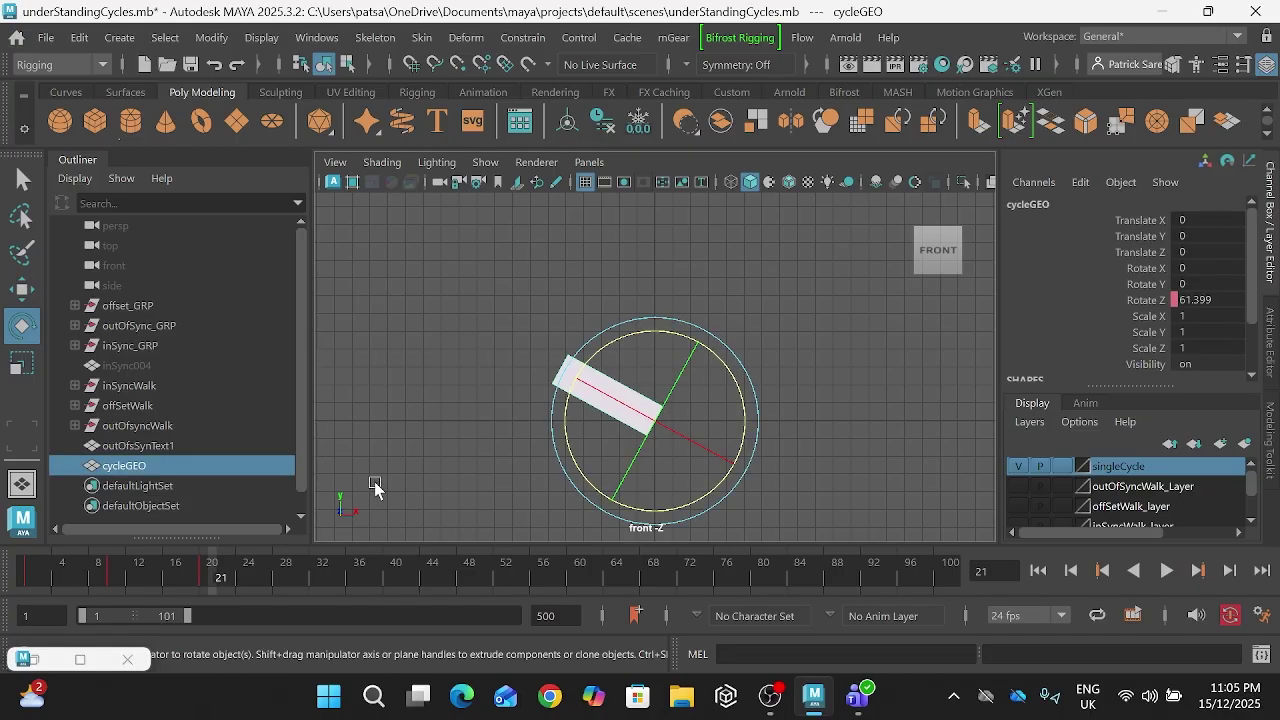
double_click(46, 658)
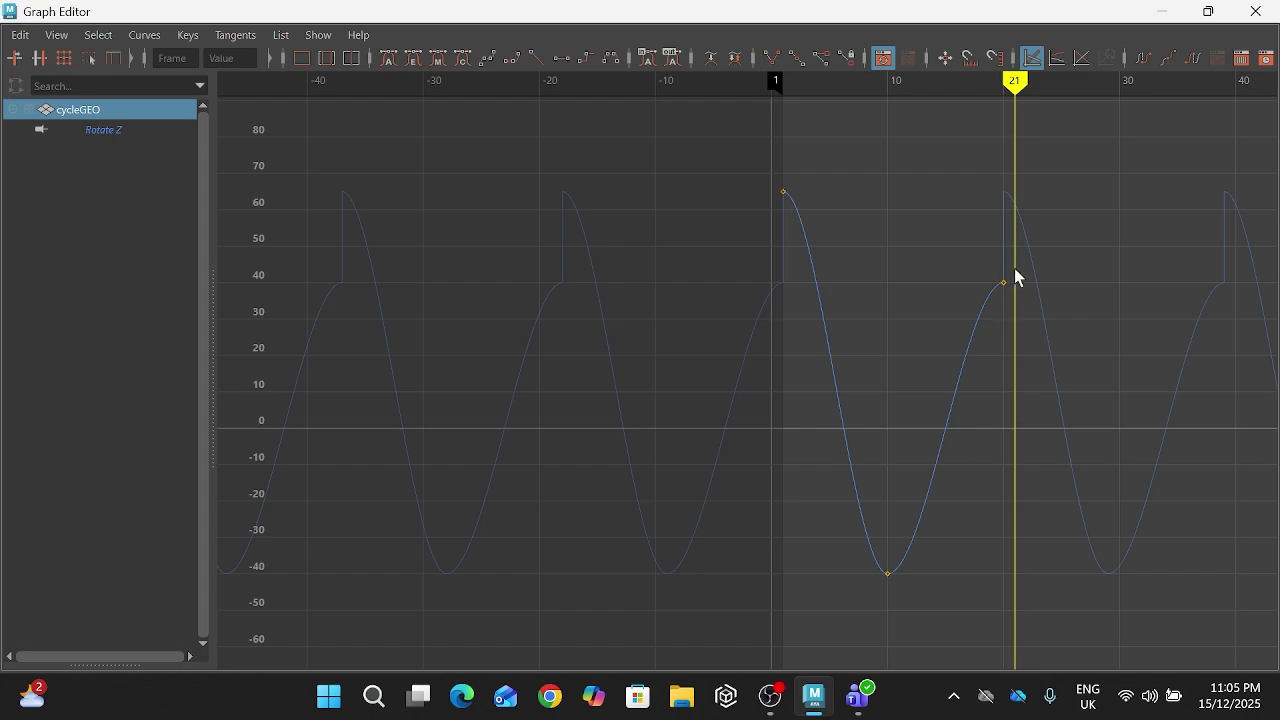
key(alt+comma)
key(alt+period)
Step: Set the value of the Rotate Z key at frame 1 to 40
drag(766, 186, 838, 236)
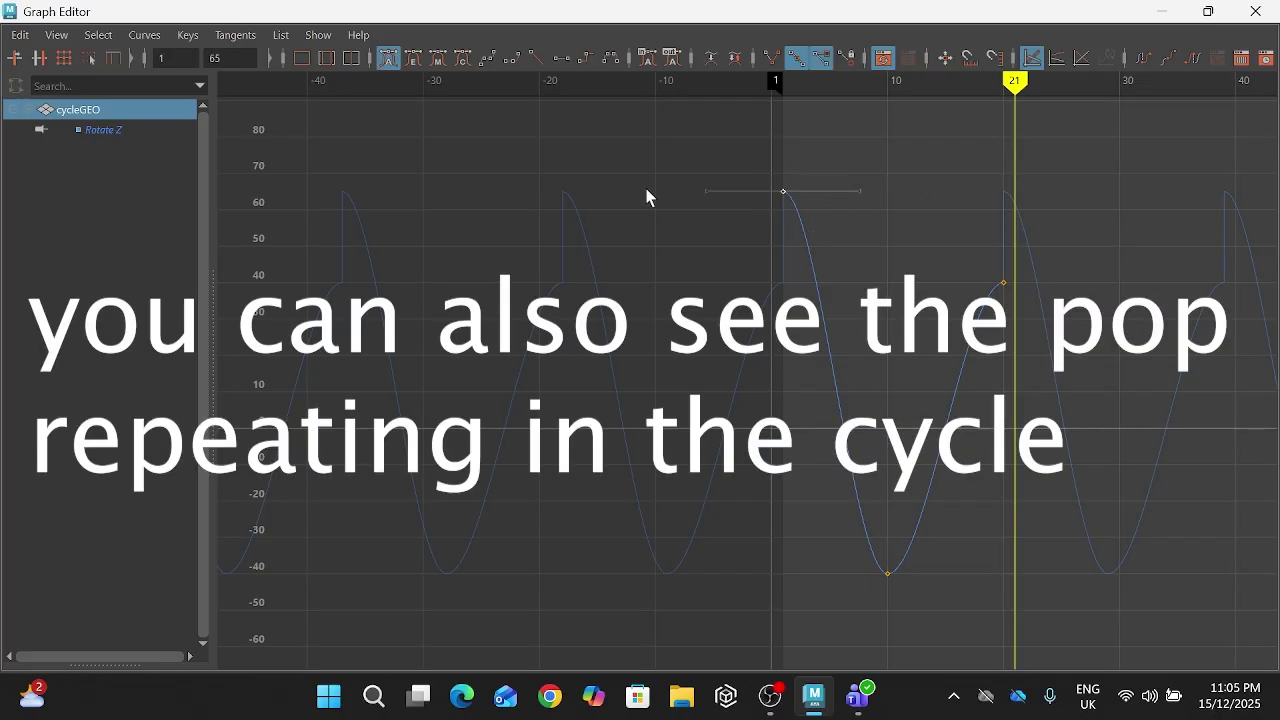
double_click(228, 57)
text(40)
key(Return)
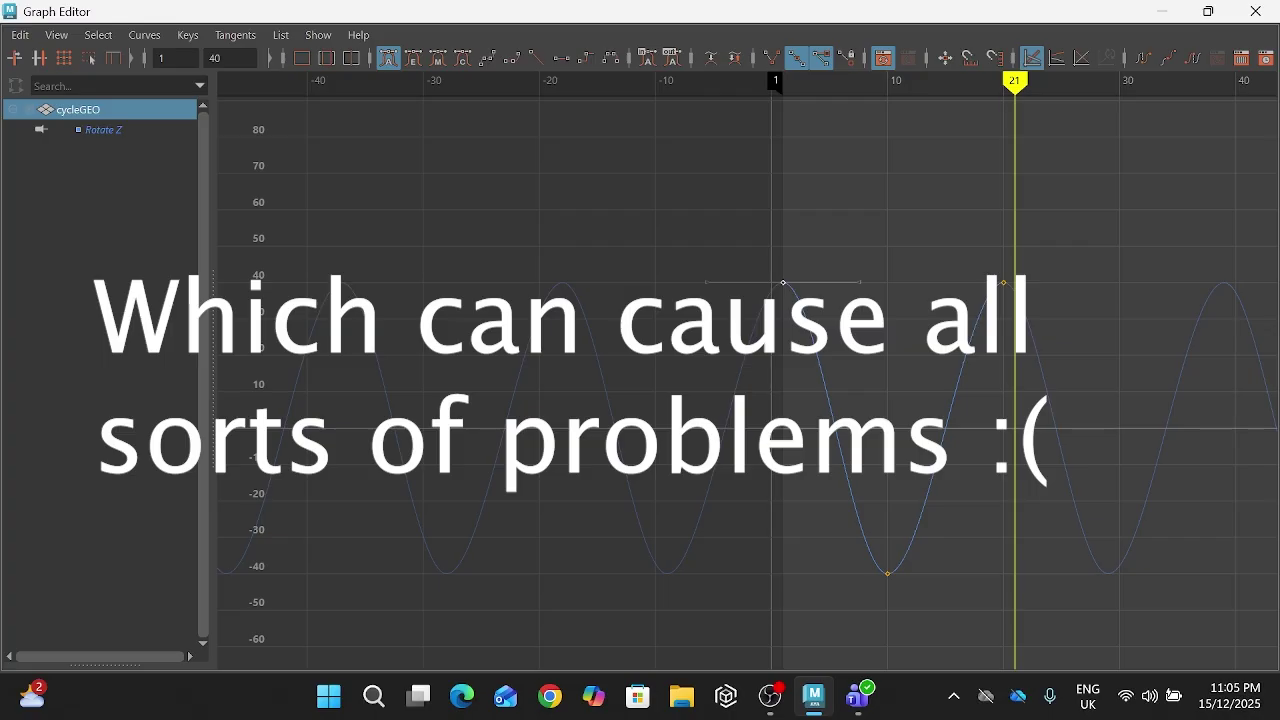
Step: Minimize the Graph Editor, deselect cycleGEO, play the corrected swing cycle, and stop playback
click(1162, 18)
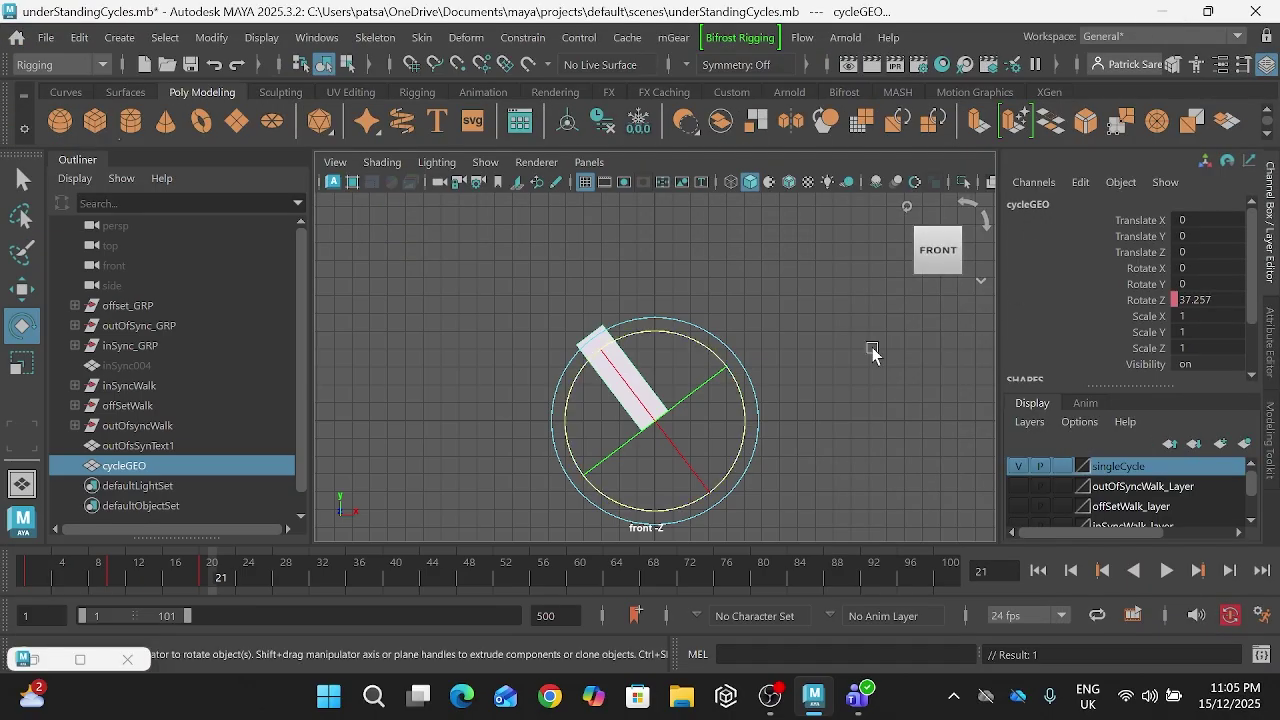
click(872, 347)
click(1166, 570)
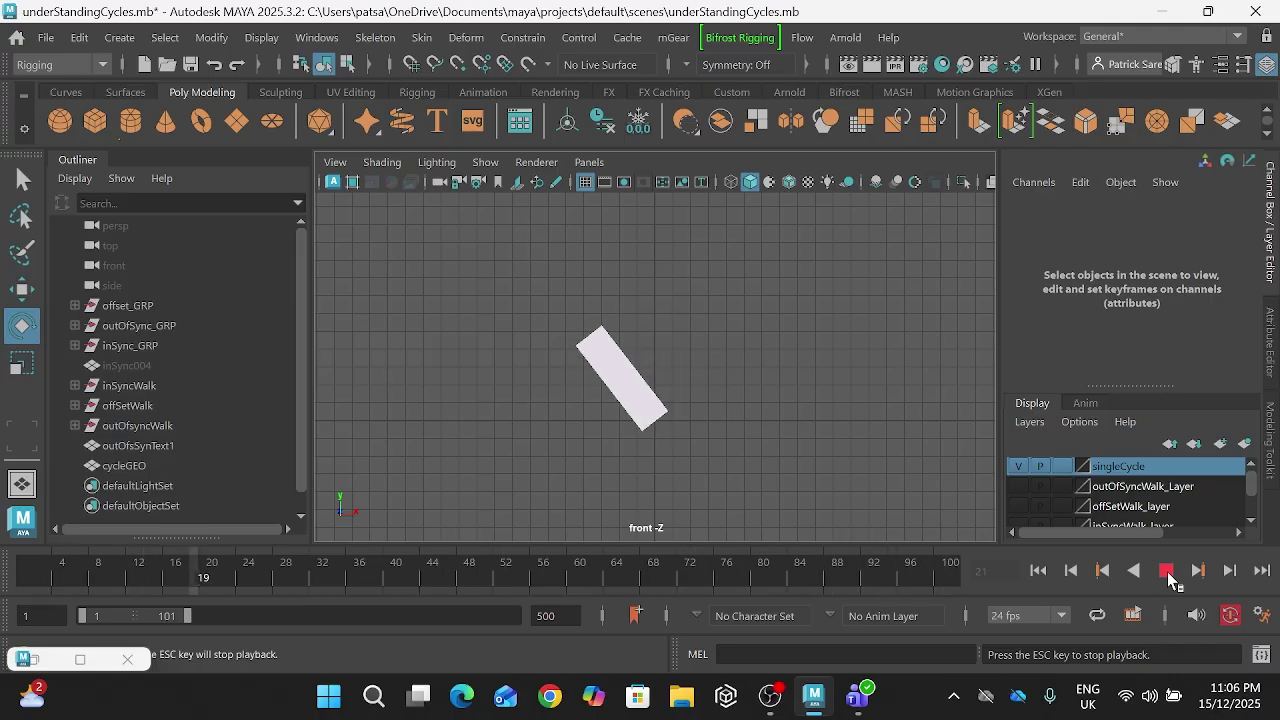
click(1166, 571)
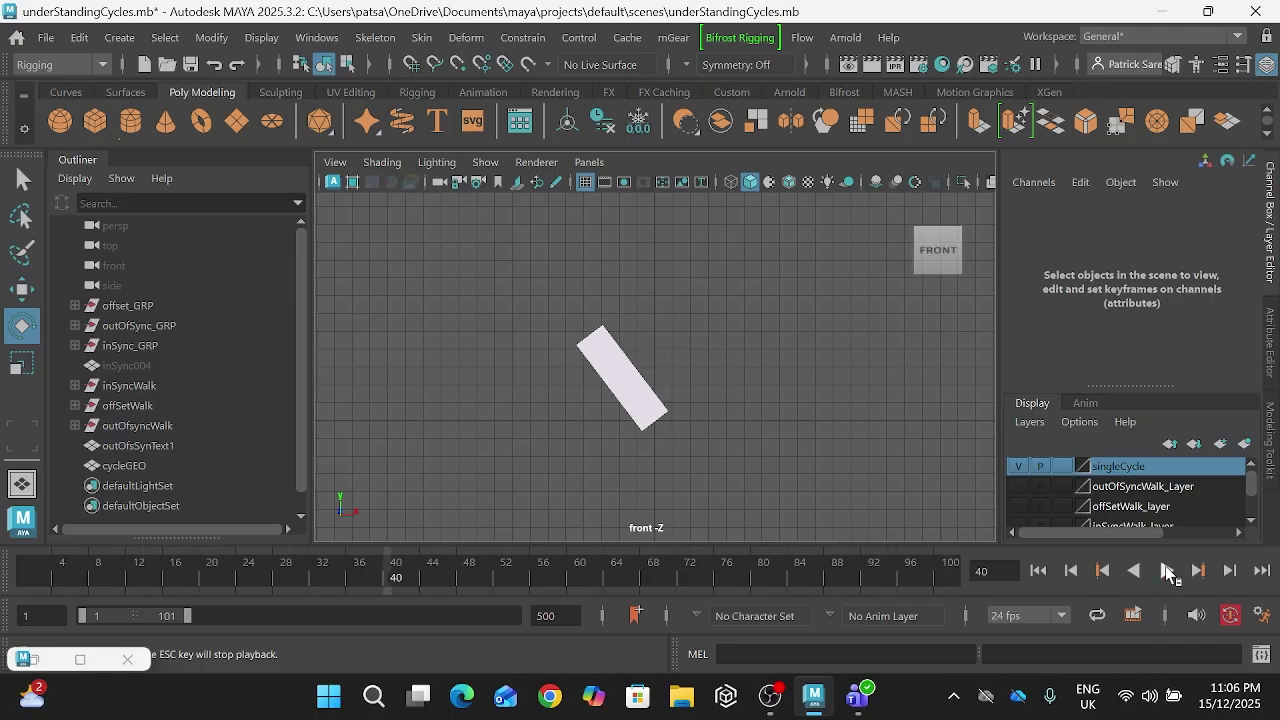